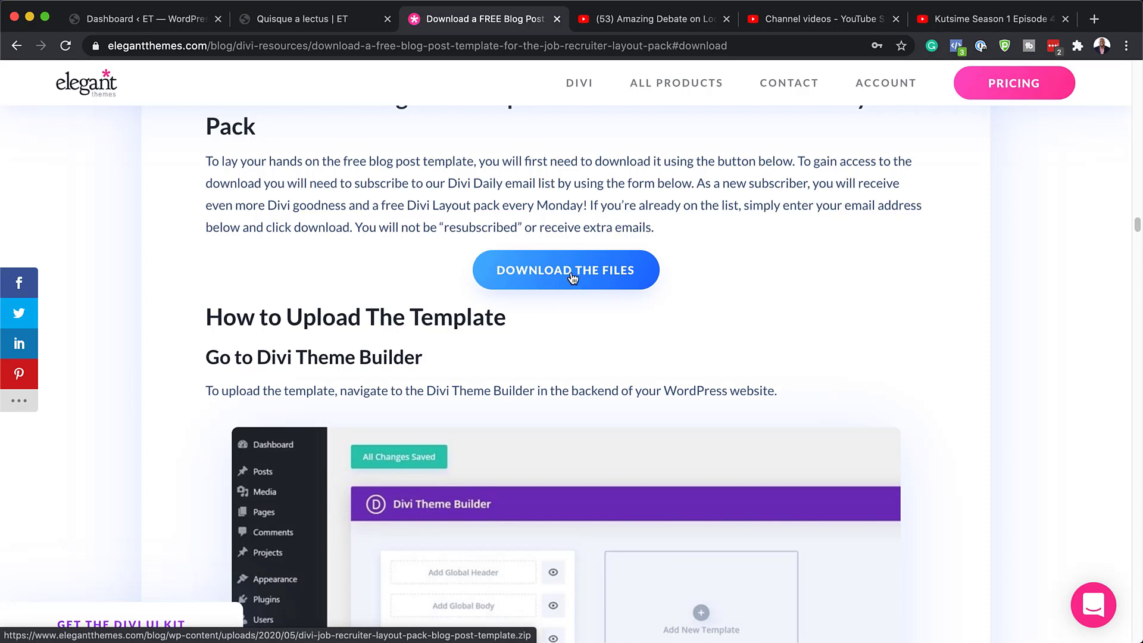
Step: Download the Job Recruiter blog post template files, extract divi-job-recruiter-layout-pack-blog-post-template.zip in Downloads and expand the extracted folder
click(572, 275)
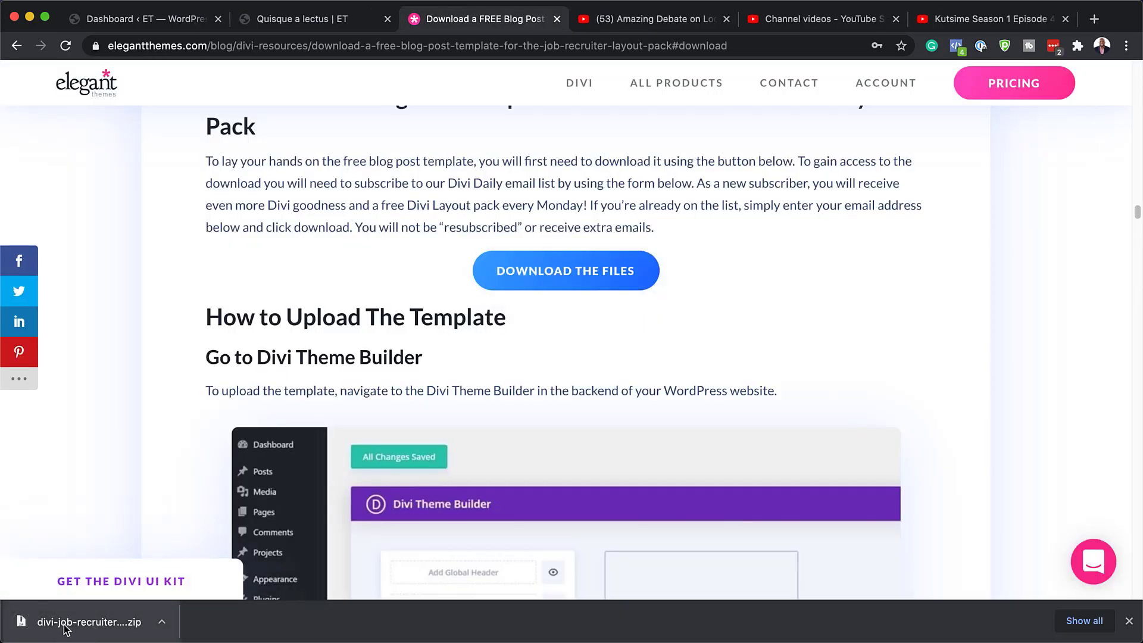
click(161, 622)
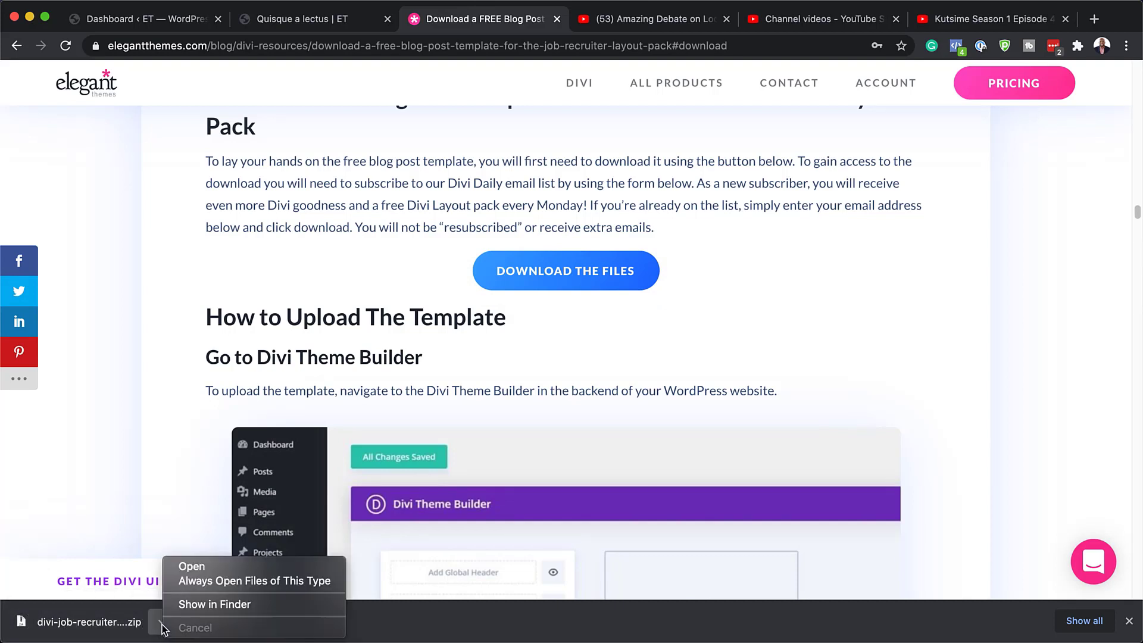
click(206, 604)
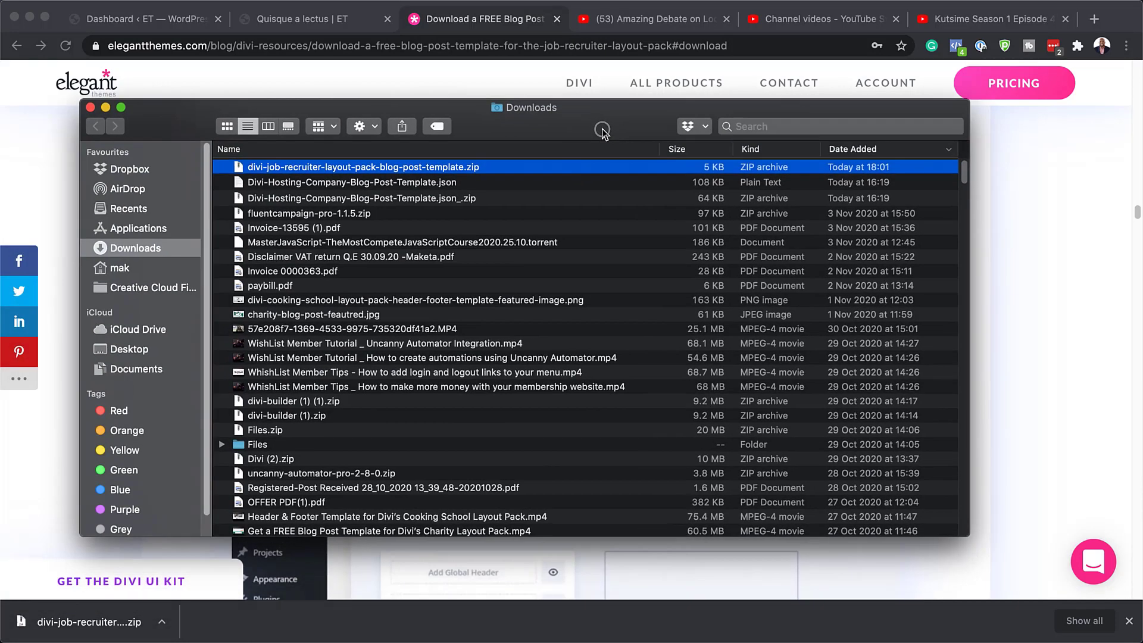
double_click(241, 170)
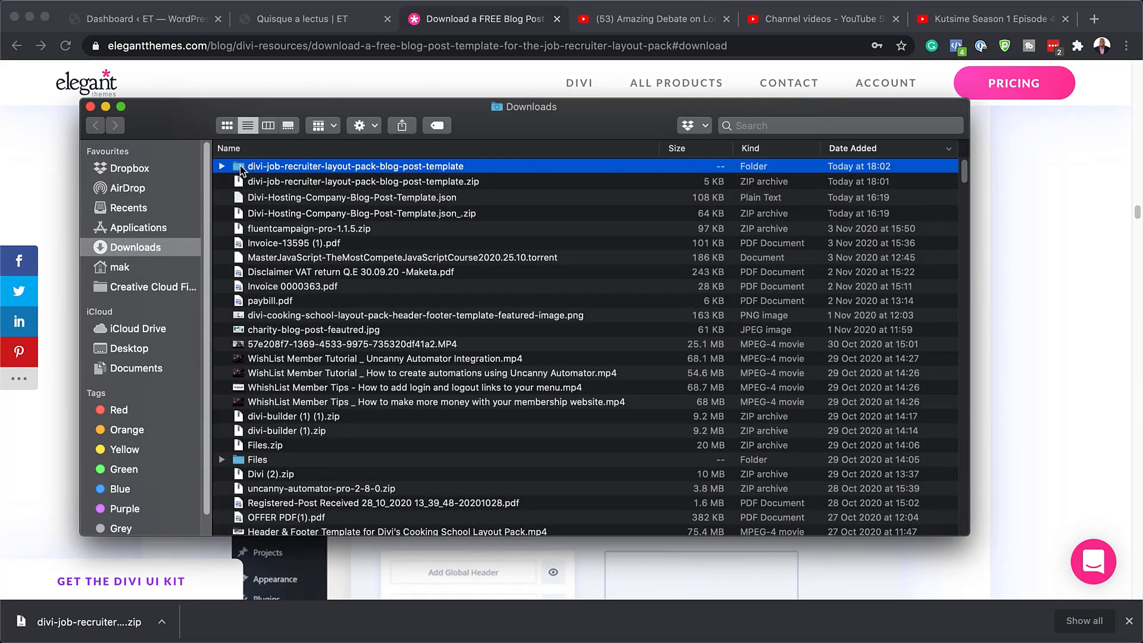
click(221, 167)
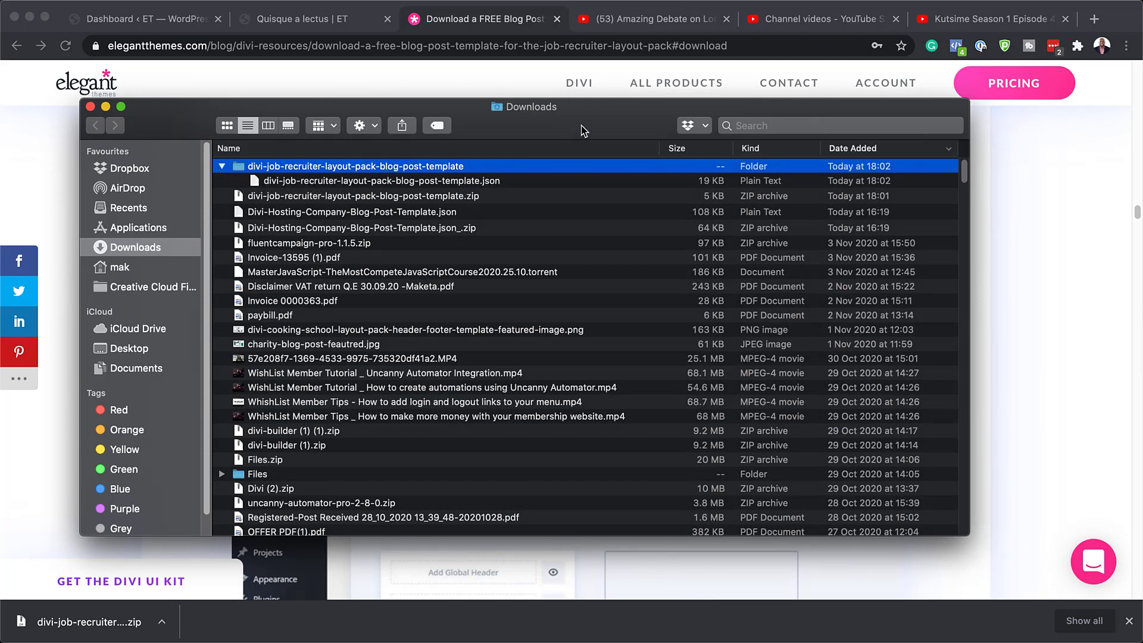
drag(595, 122, 1, 417)
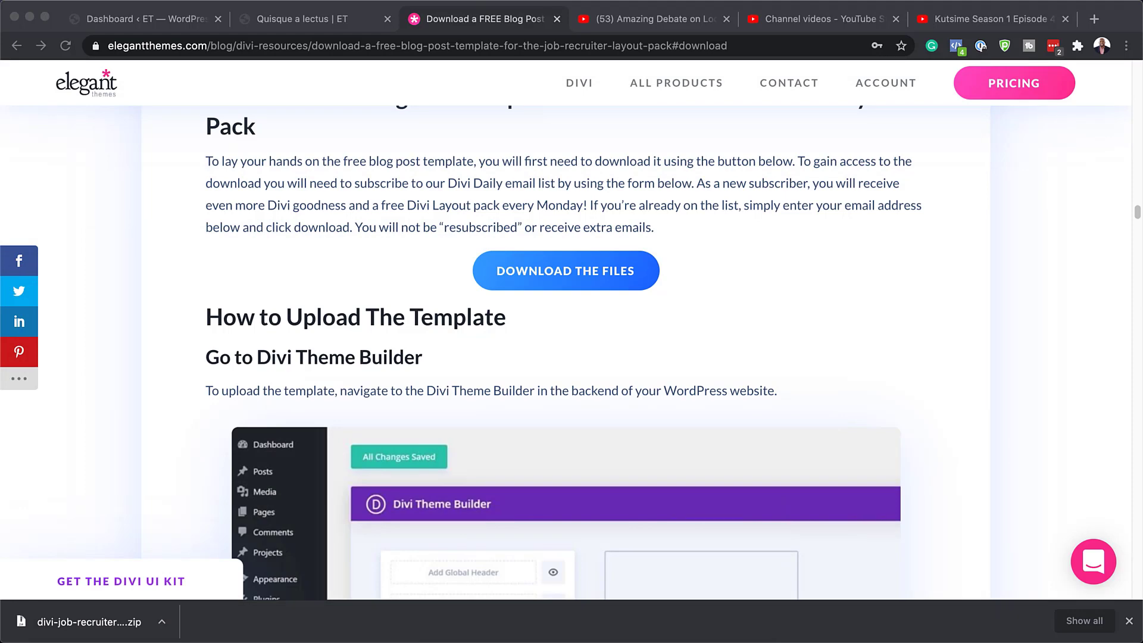
Step: Review the existing layout of the "Quisque a lectus" post from its title to the comment form and footer
click(164, 24)
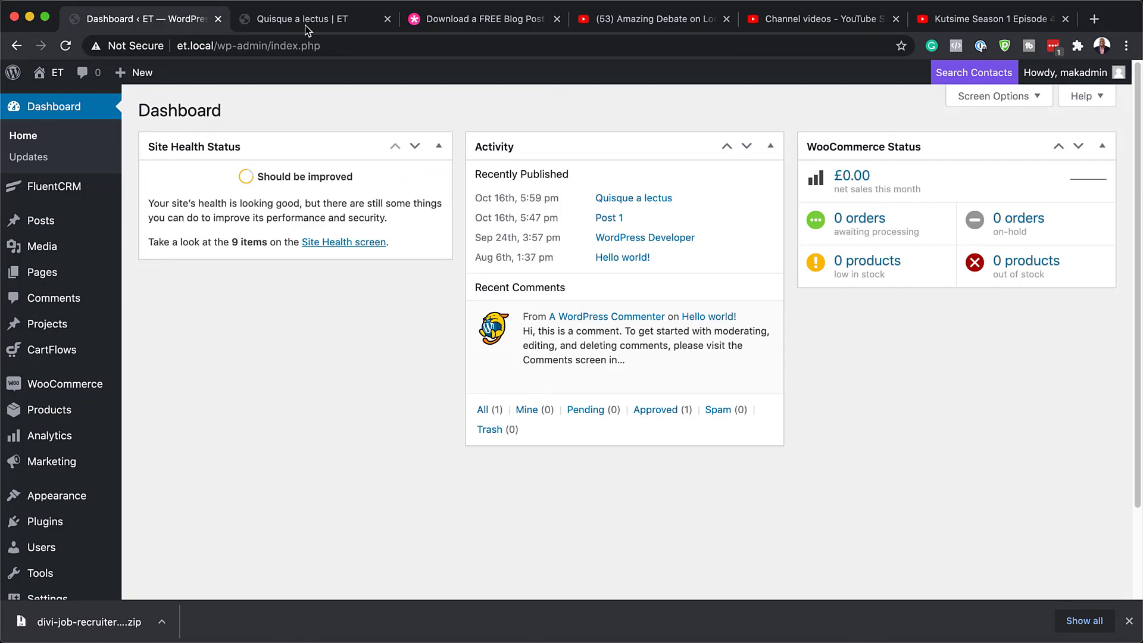
click(355, 24)
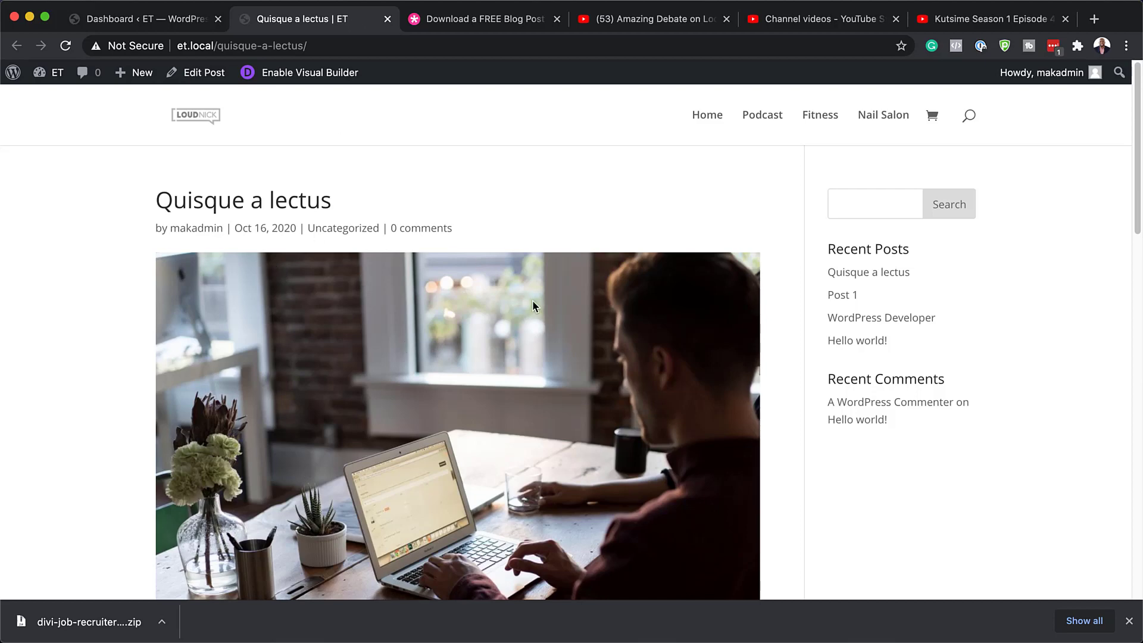
scroll(497, 450, down, 15)
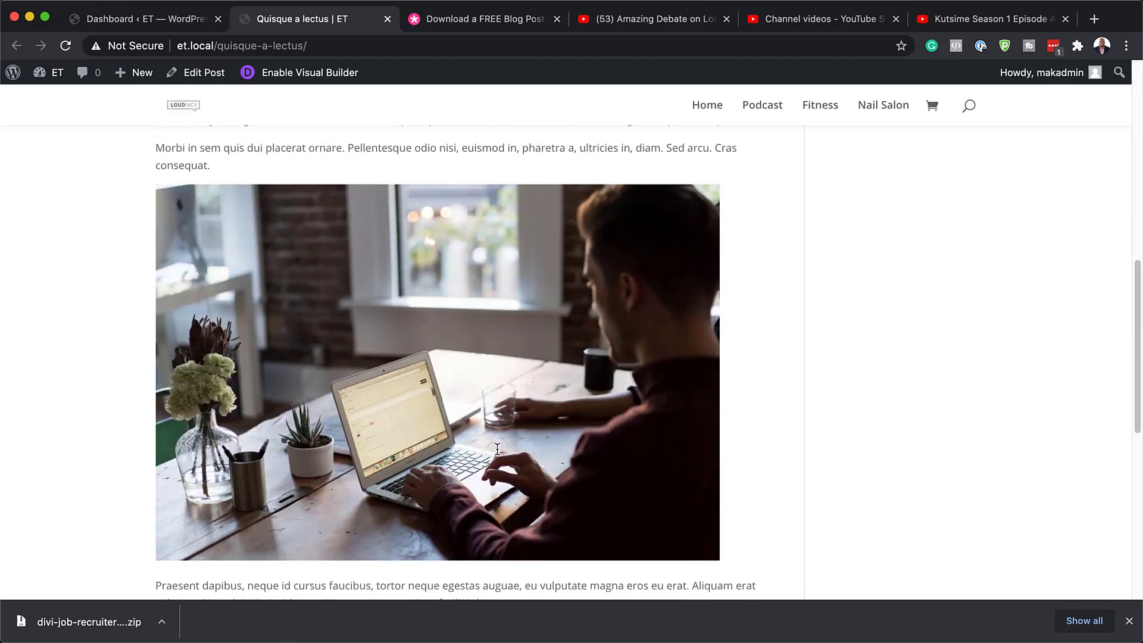
scroll(498, 450, down, 2)
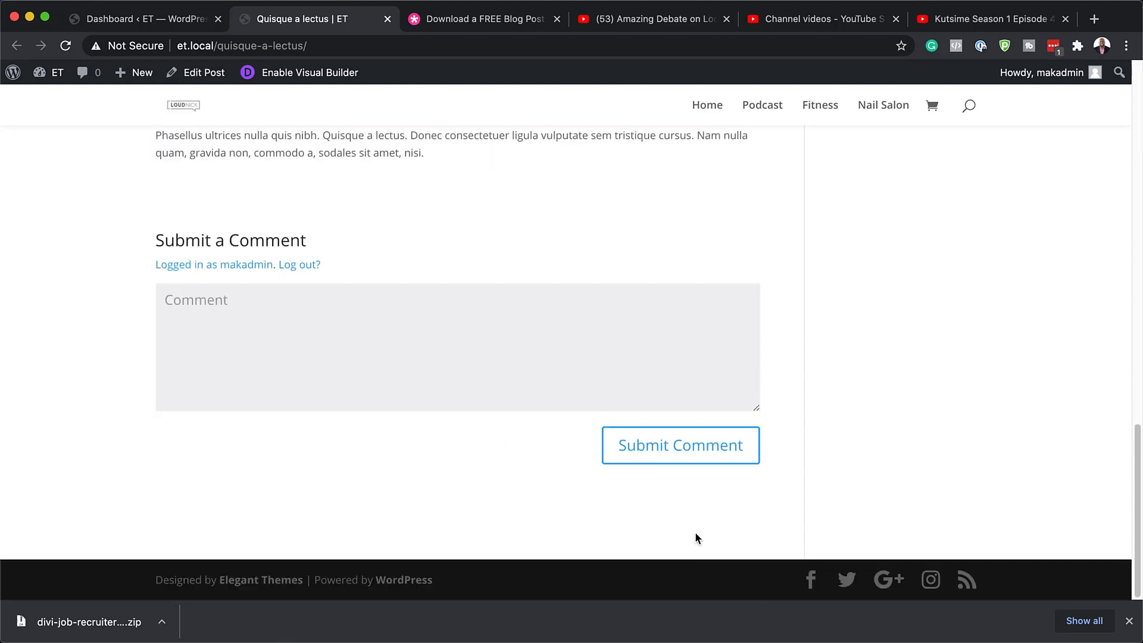
click(1129, 622)
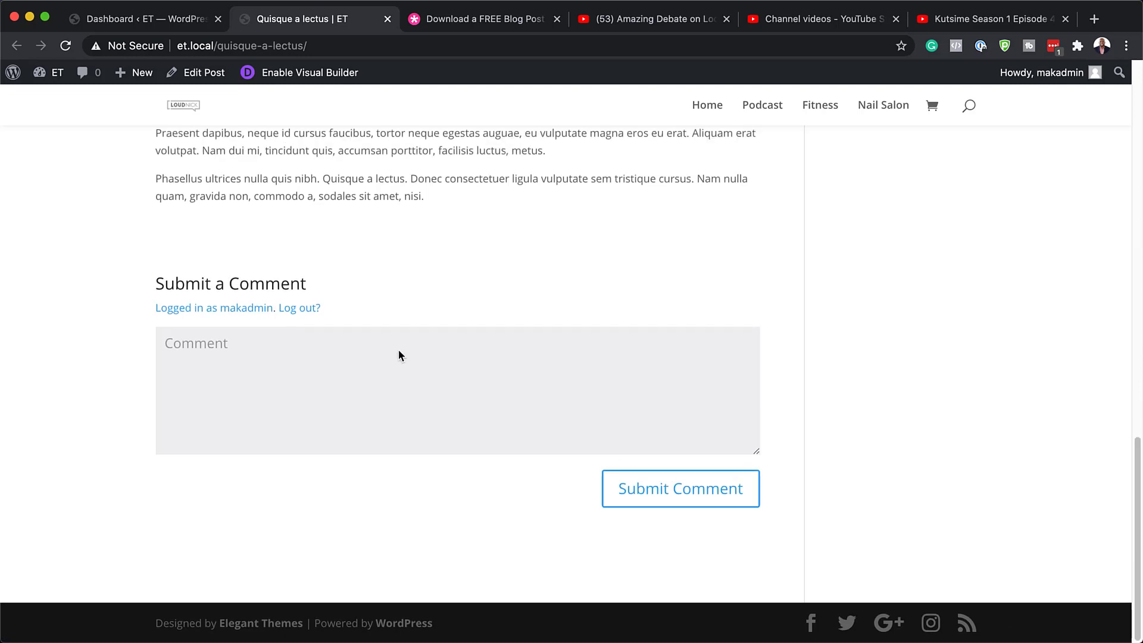
scroll(399, 351, up, 17)
Step: Open the Divi Theme Builder from the WordPress dashboard and bring up the import options of its Portability dialog
click(159, 22)
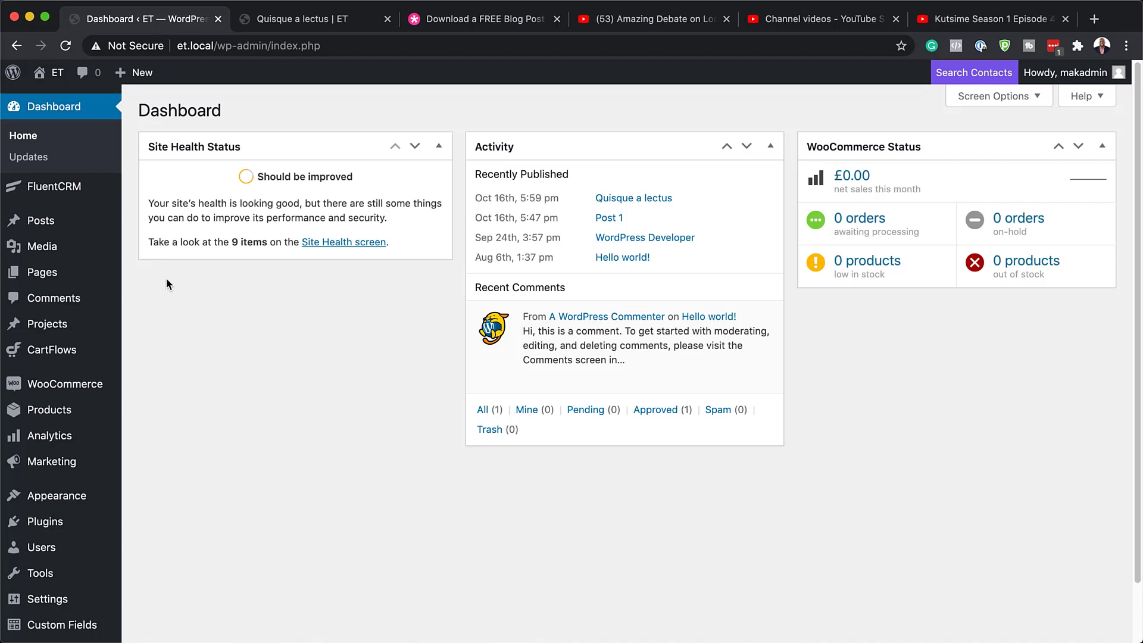
scroll(41, 358, down, 2)
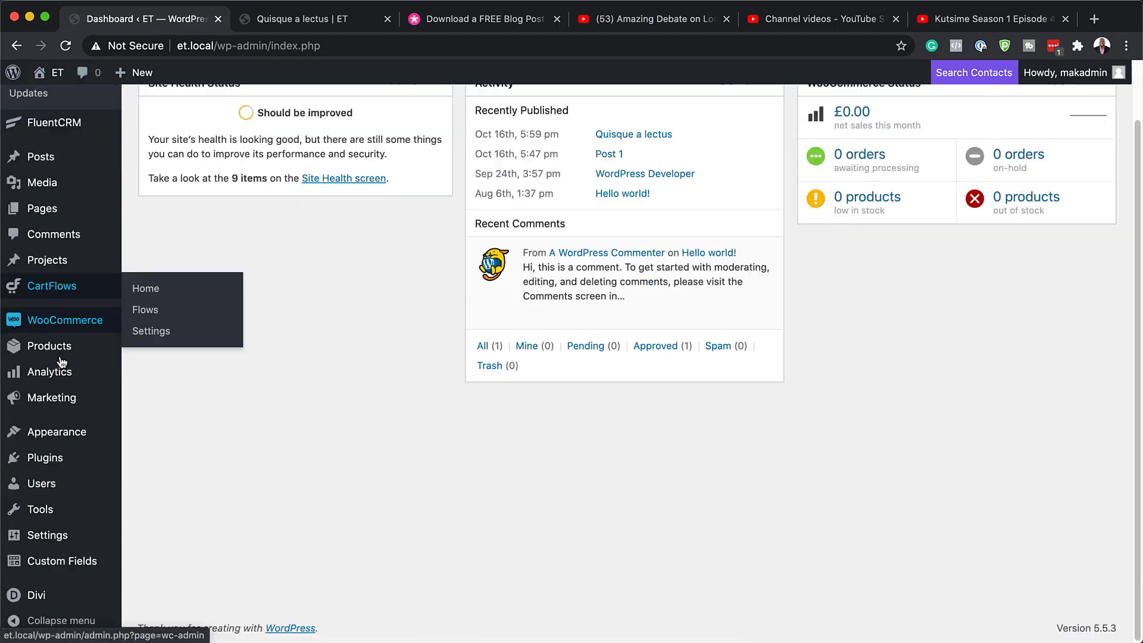
mouse_move(69, 593)
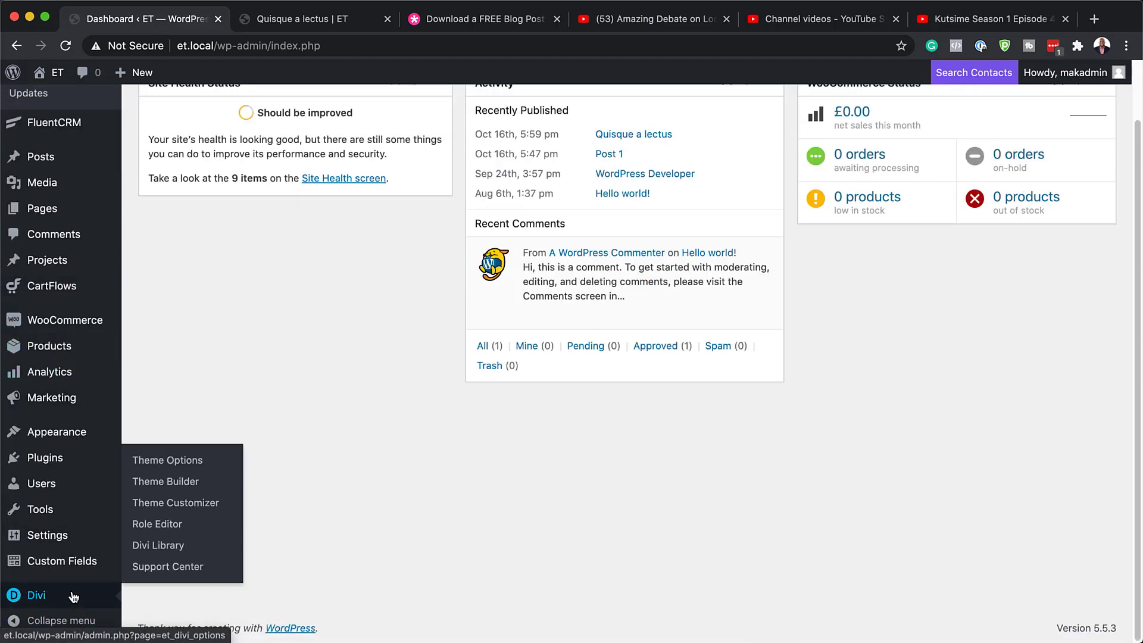
click(199, 487)
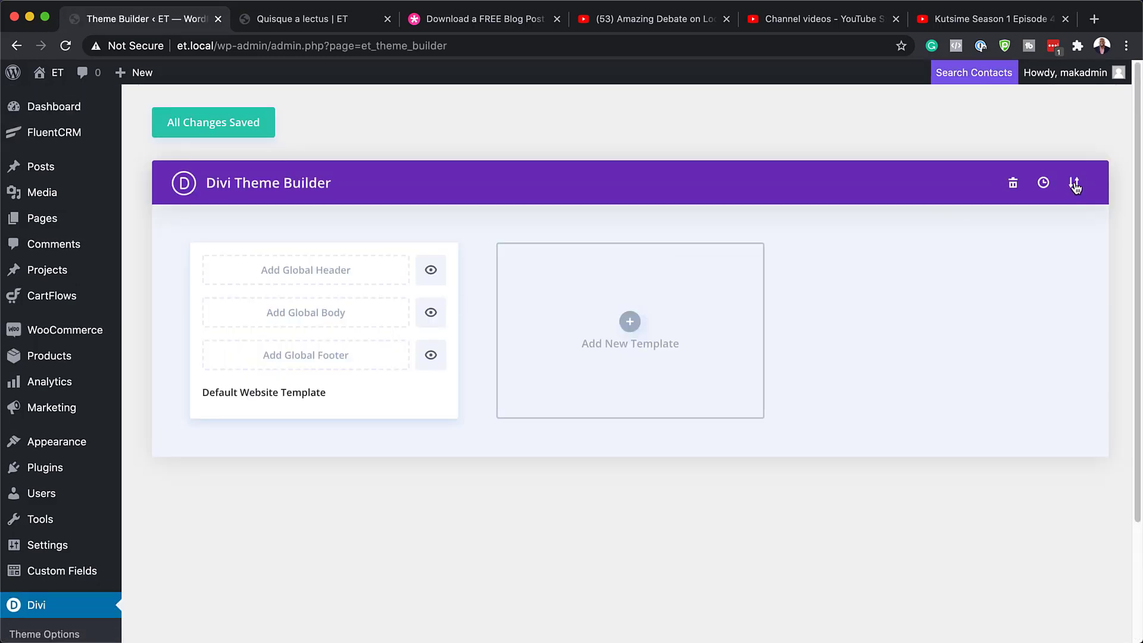
click(1075, 186)
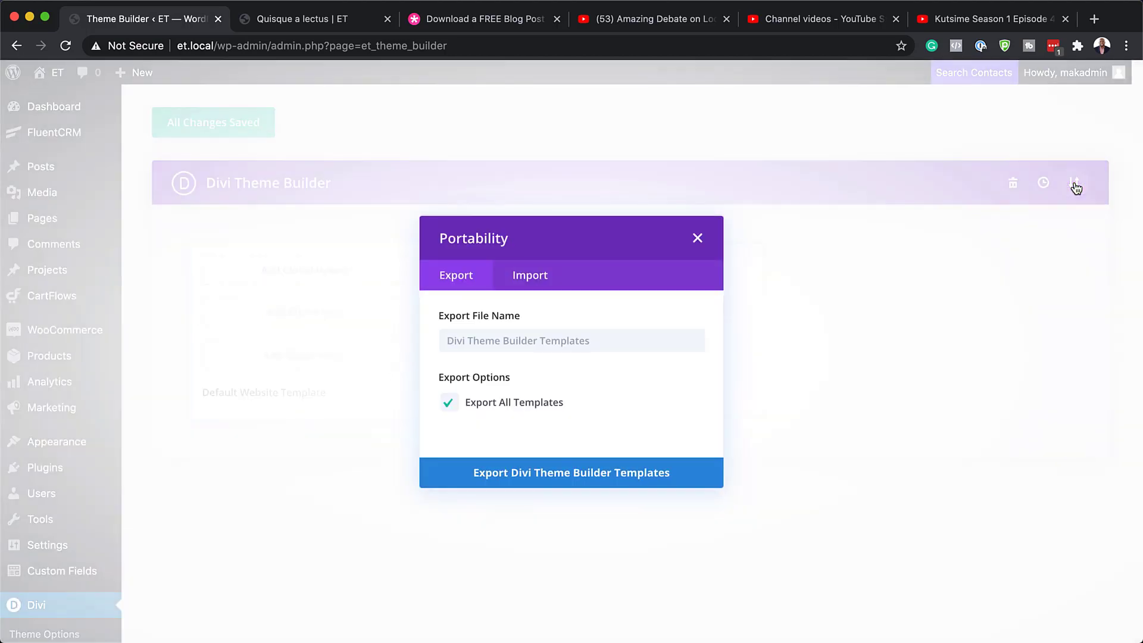
click(536, 280)
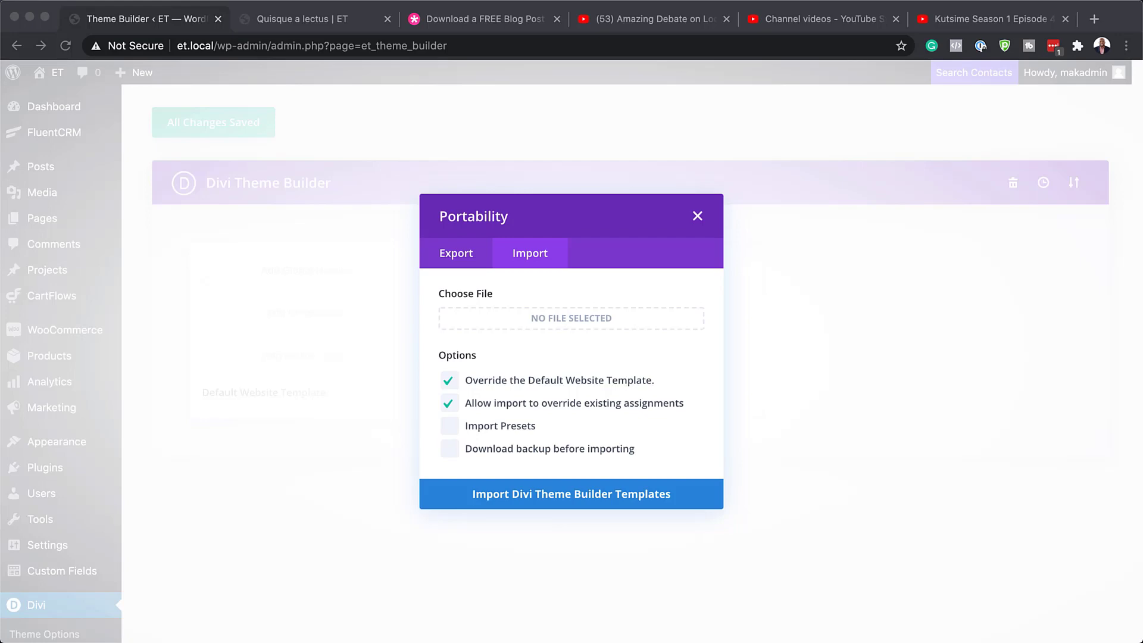
Step: Import divi-job-recruiter-layout-pack-blog-post-template.json from the Downloads folder into the Theme Builder and save the changes
drag(0, 381, 781, 447)
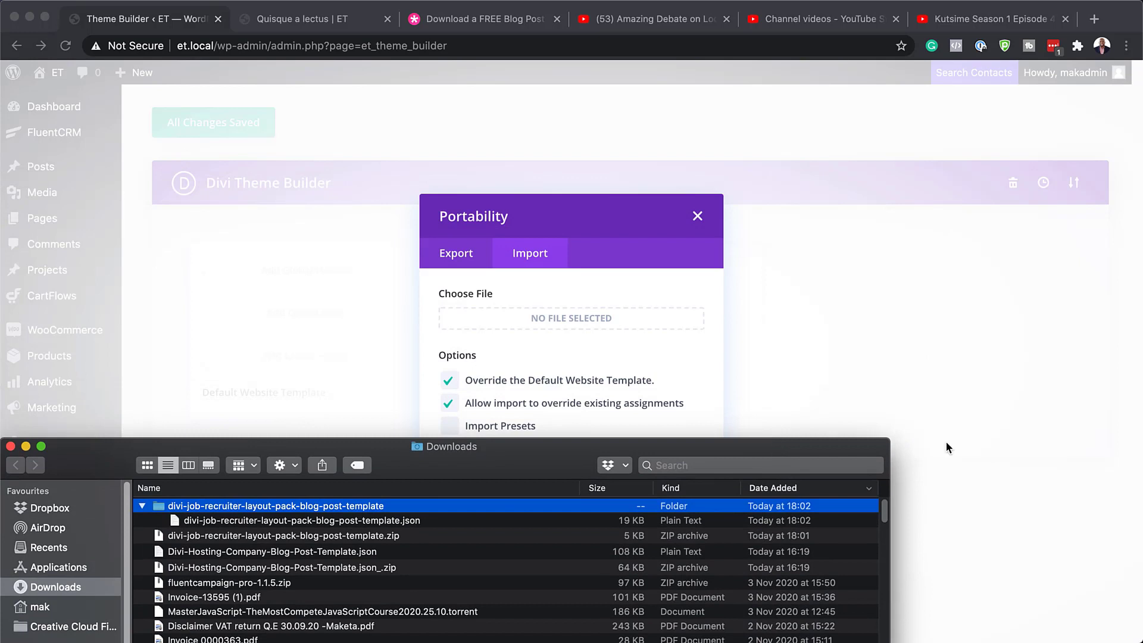
drag(892, 448, 733, 516)
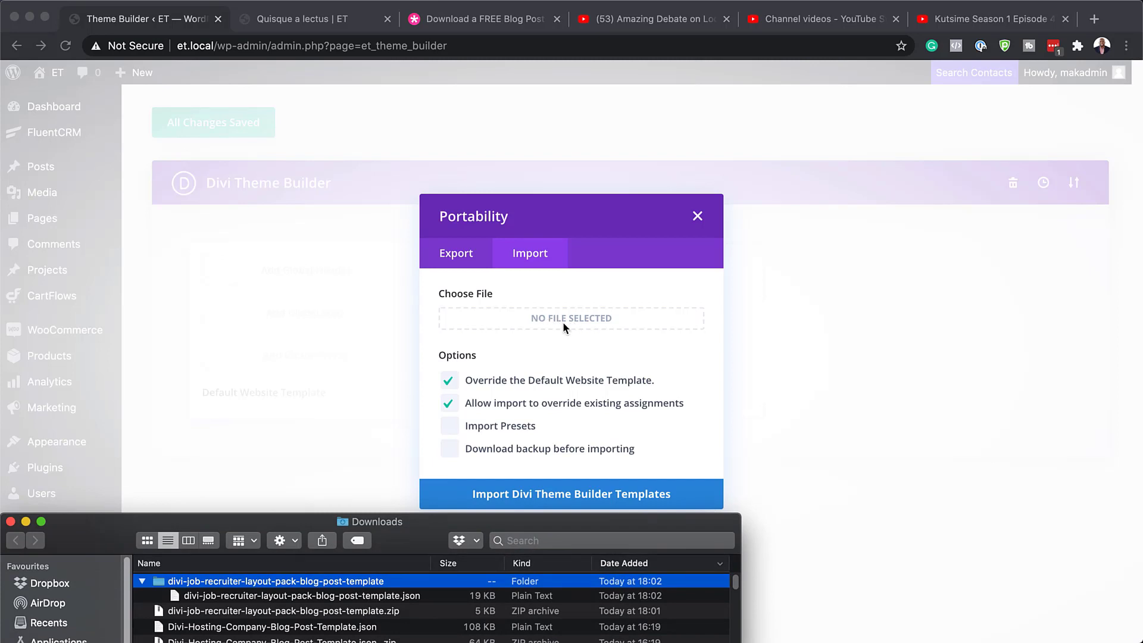
click(247, 597)
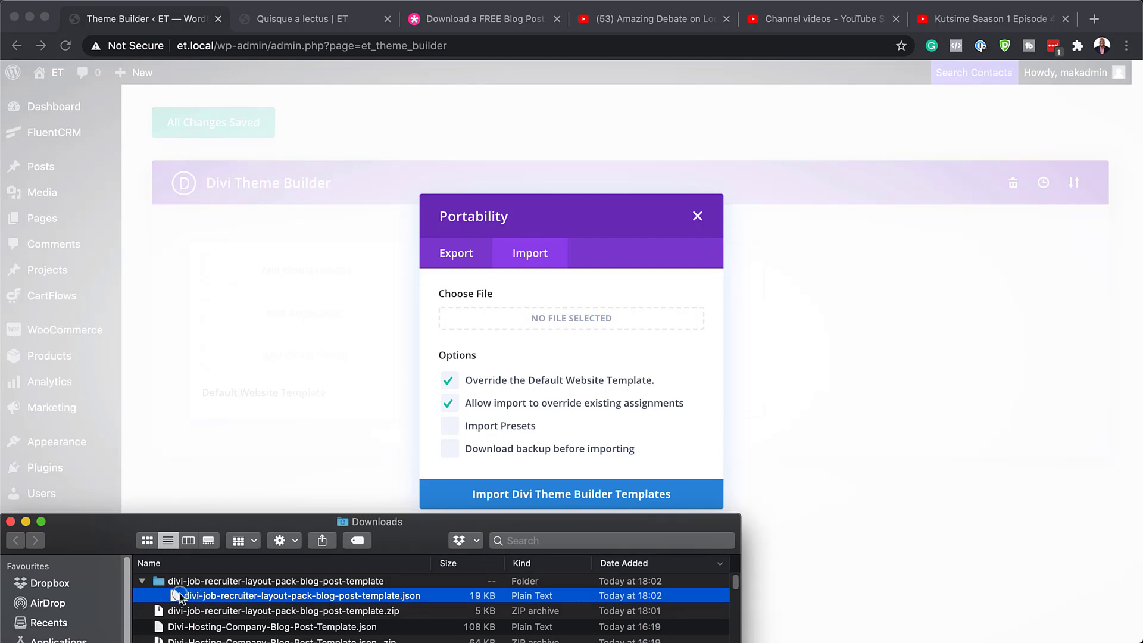
drag(176, 601, 575, 325)
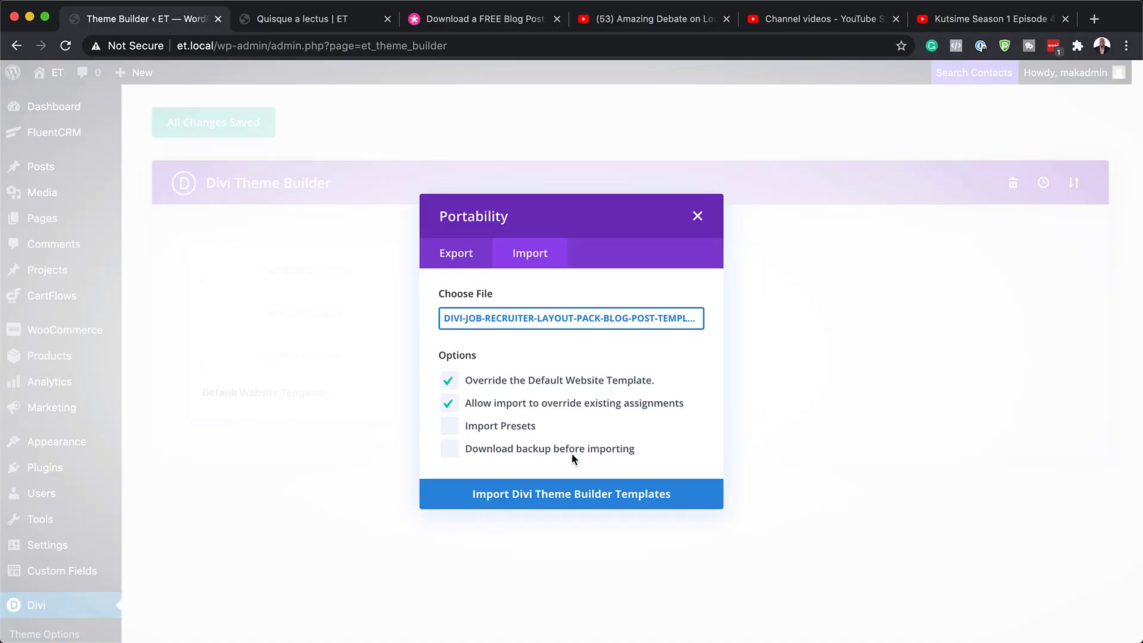
click(555, 500)
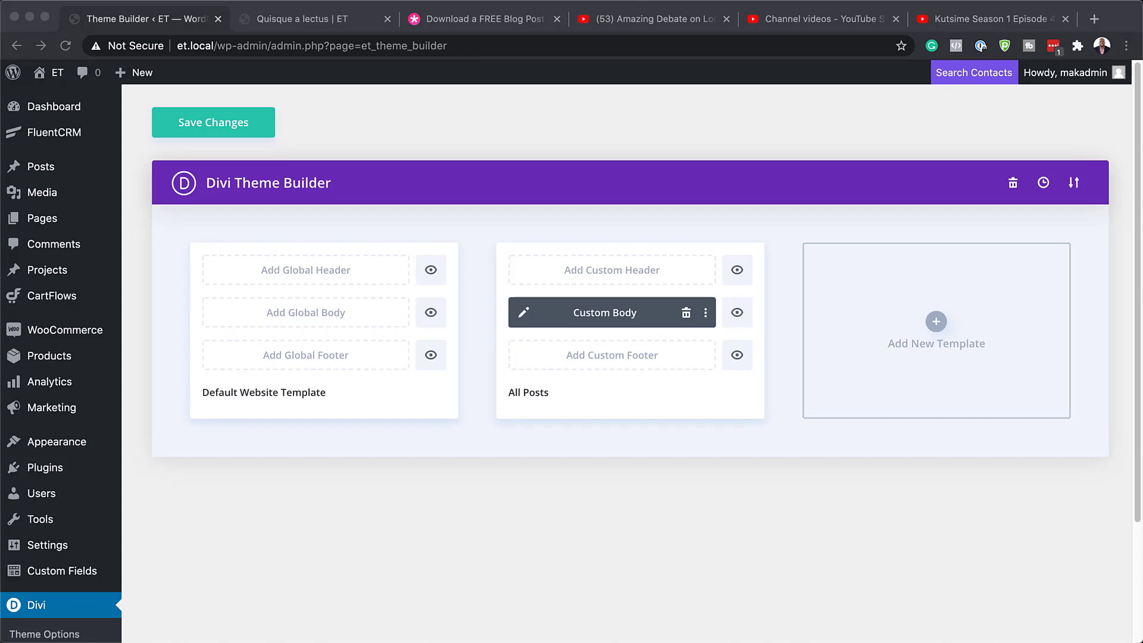
scroll(571, 322, down, 1)
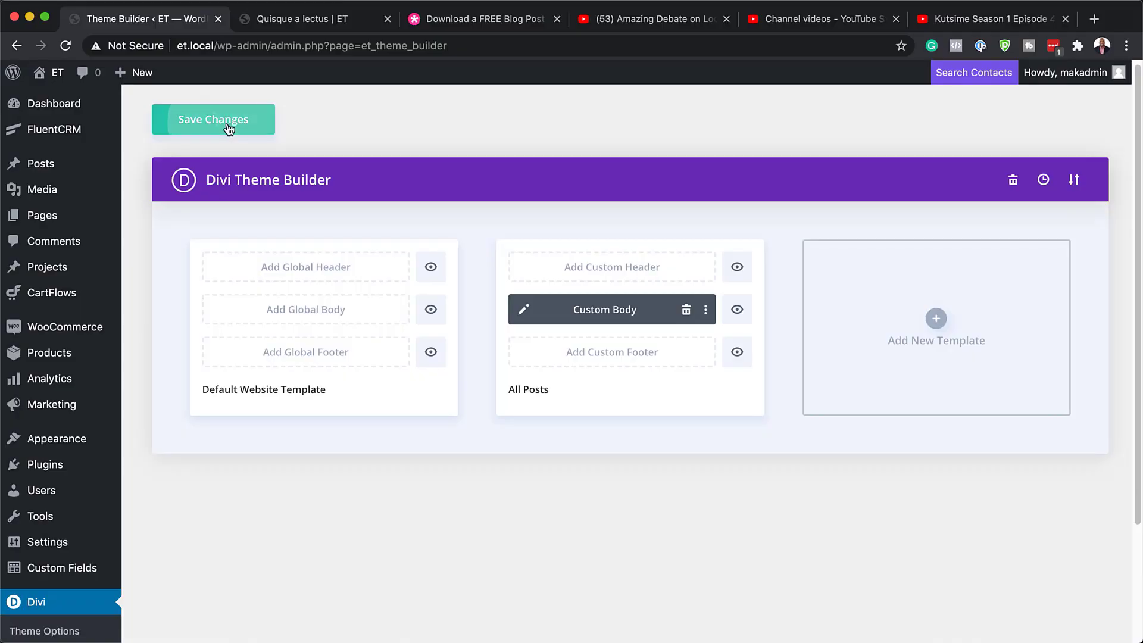
click(229, 129)
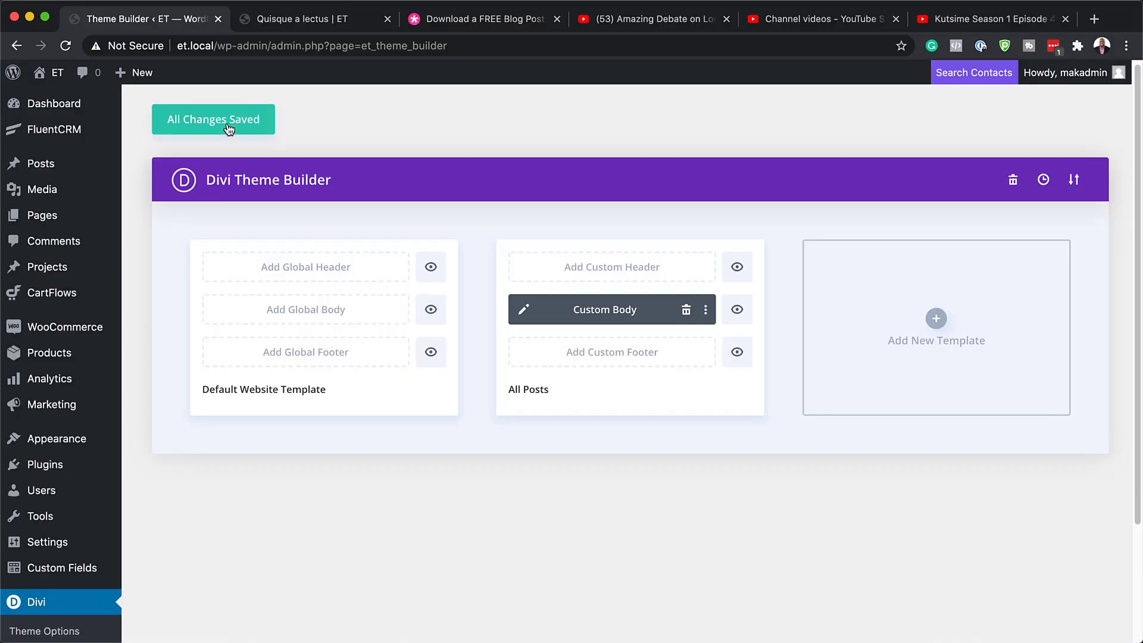
Step: Reload the "Quisque a lectus" post and examine the new template's header, content, comments, related posts, subscribe and footer sections
click(286, 21)
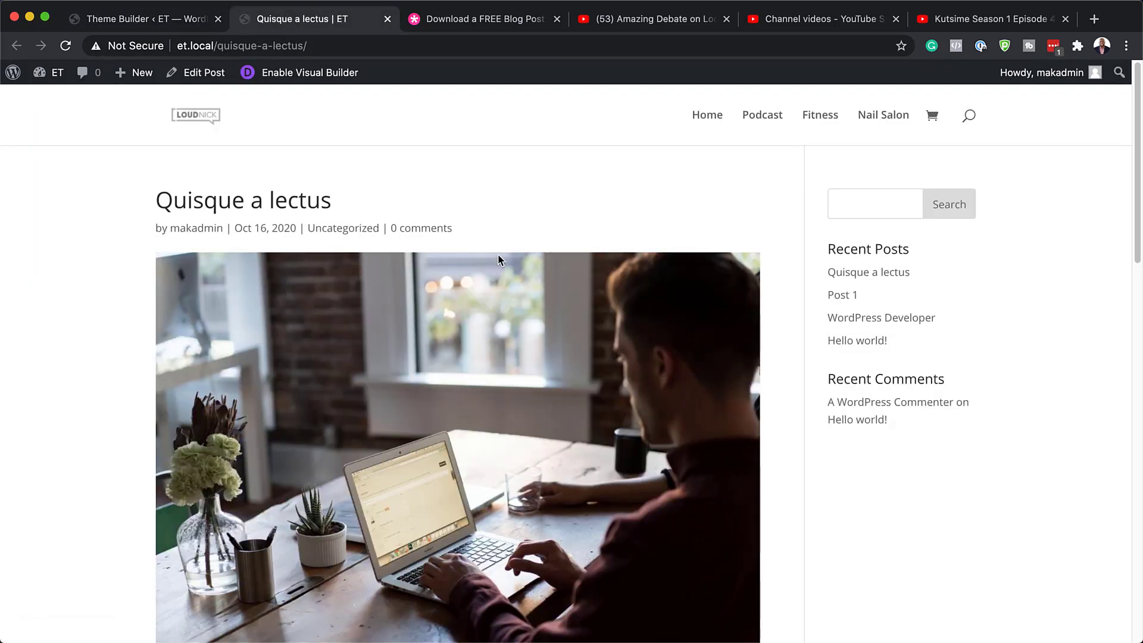
click(66, 46)
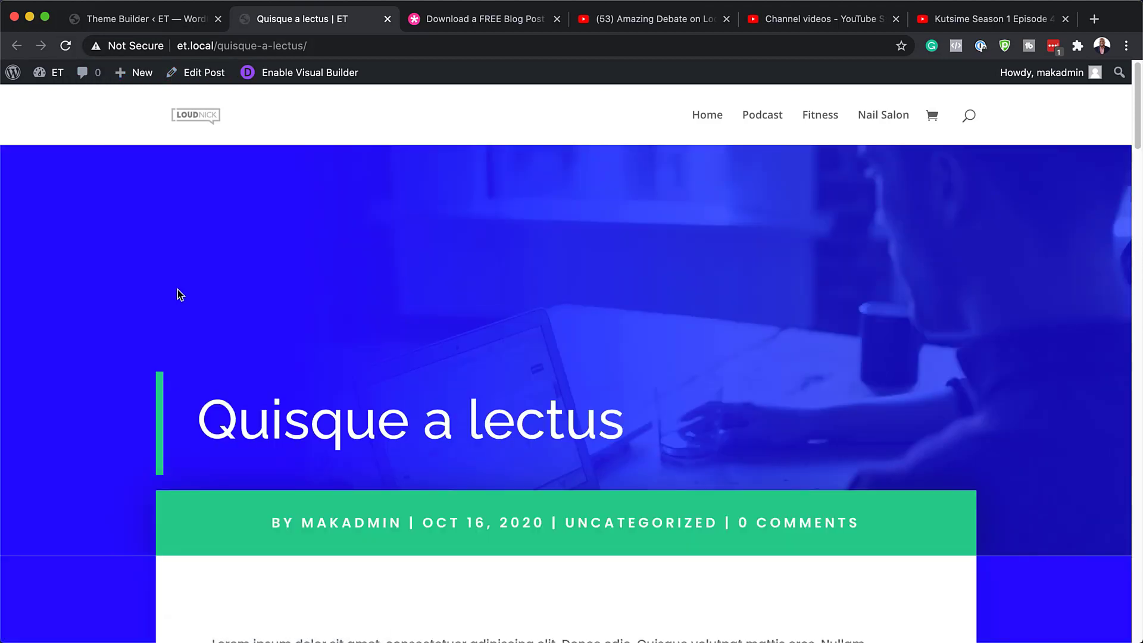
scroll(139, 301, down, 1)
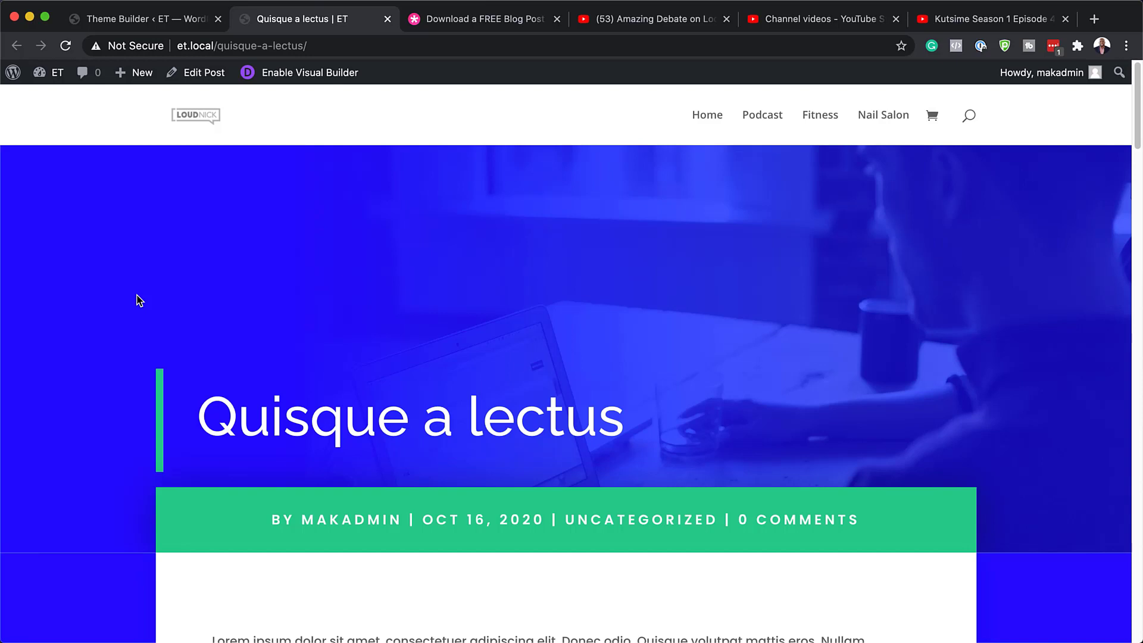
scroll(140, 301, down, 3)
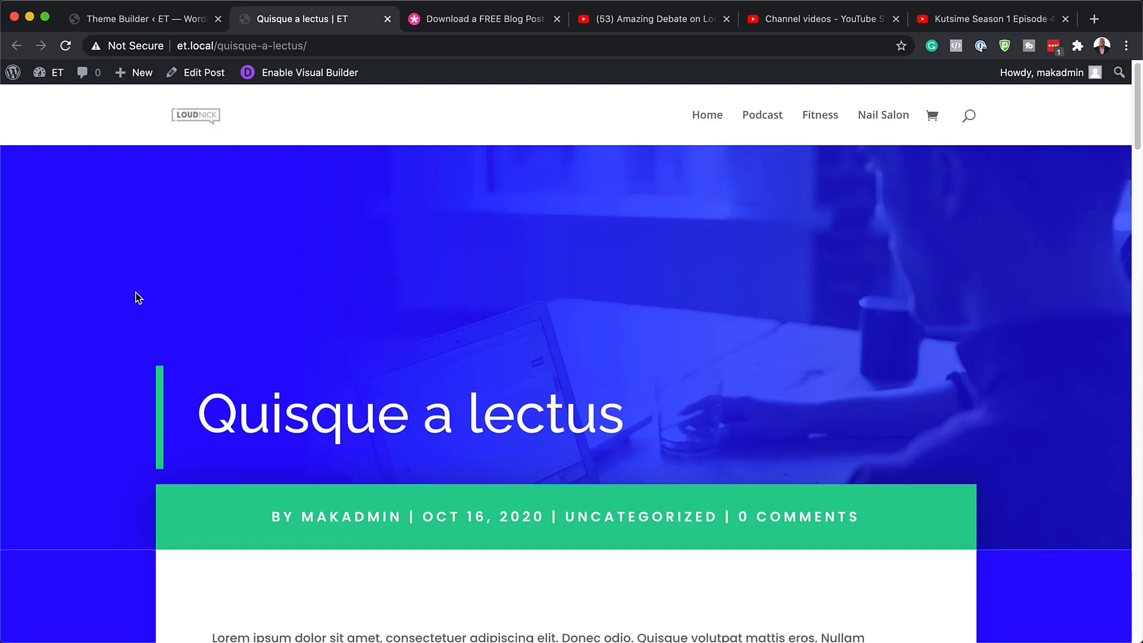
scroll(138, 298, down, 5)
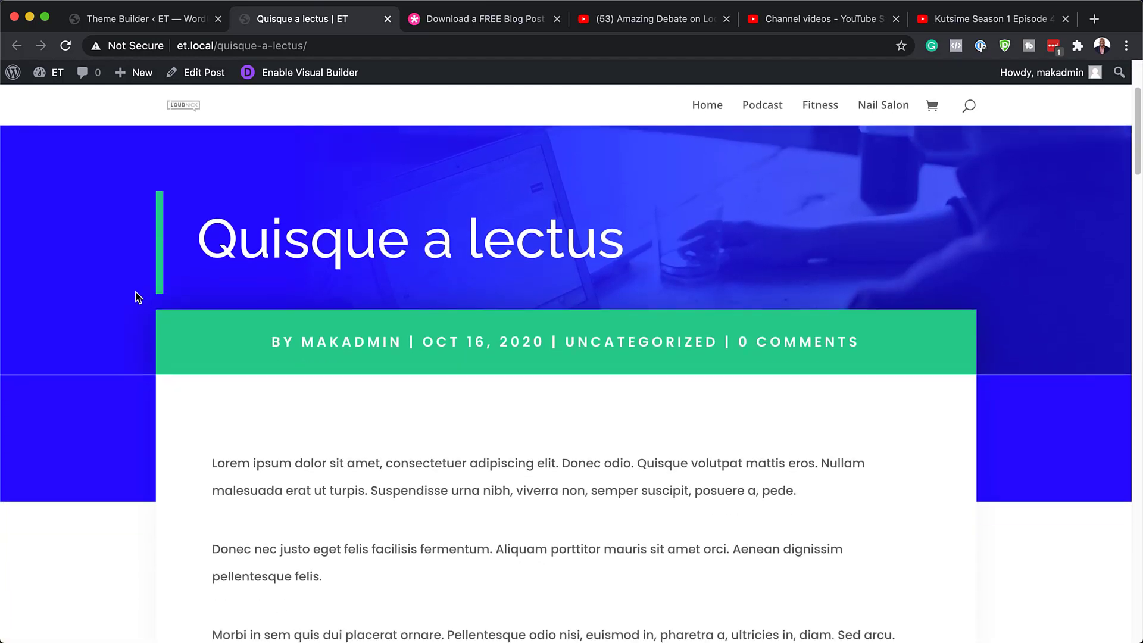
scroll(136, 296, down, 20)
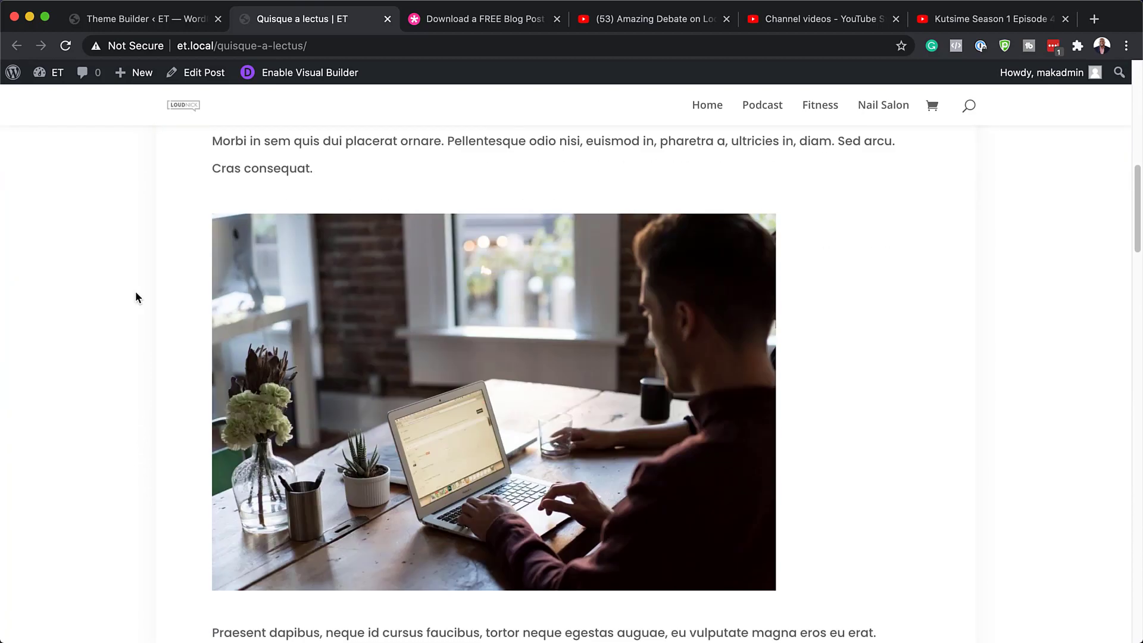
scroll(136, 296, down, 18)
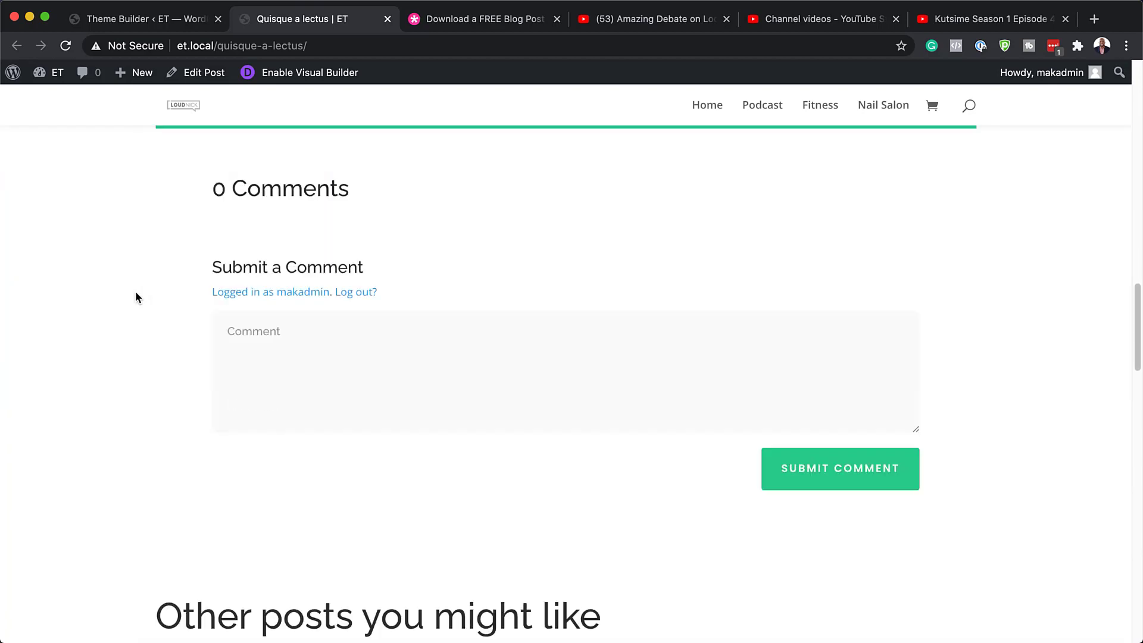
scroll(136, 298, down, 4)
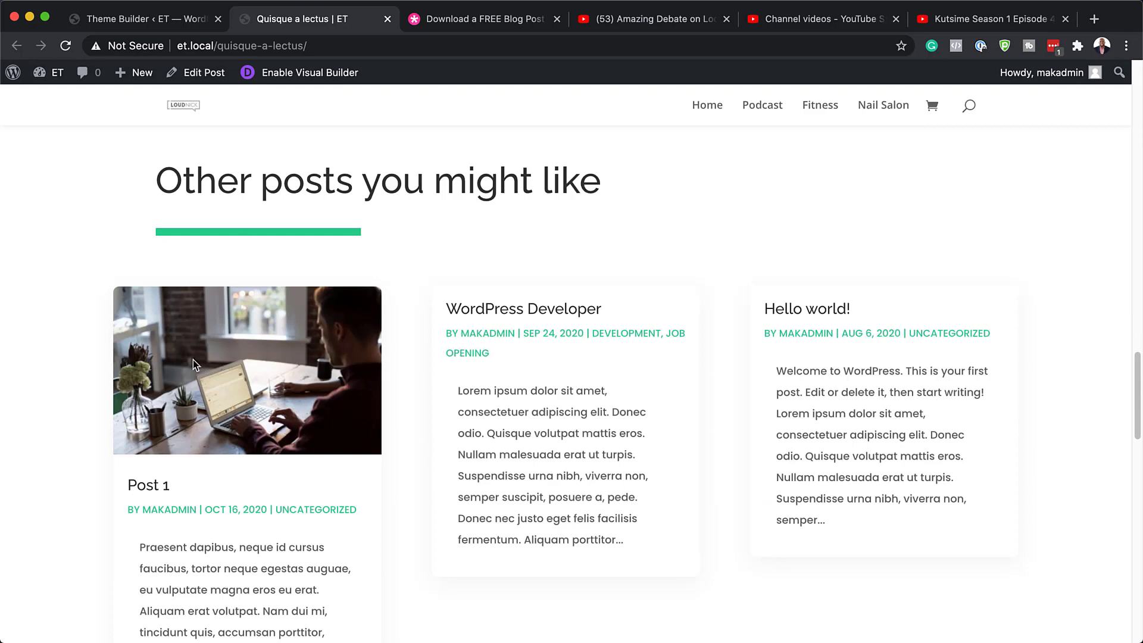
scroll(193, 360, down, 18)
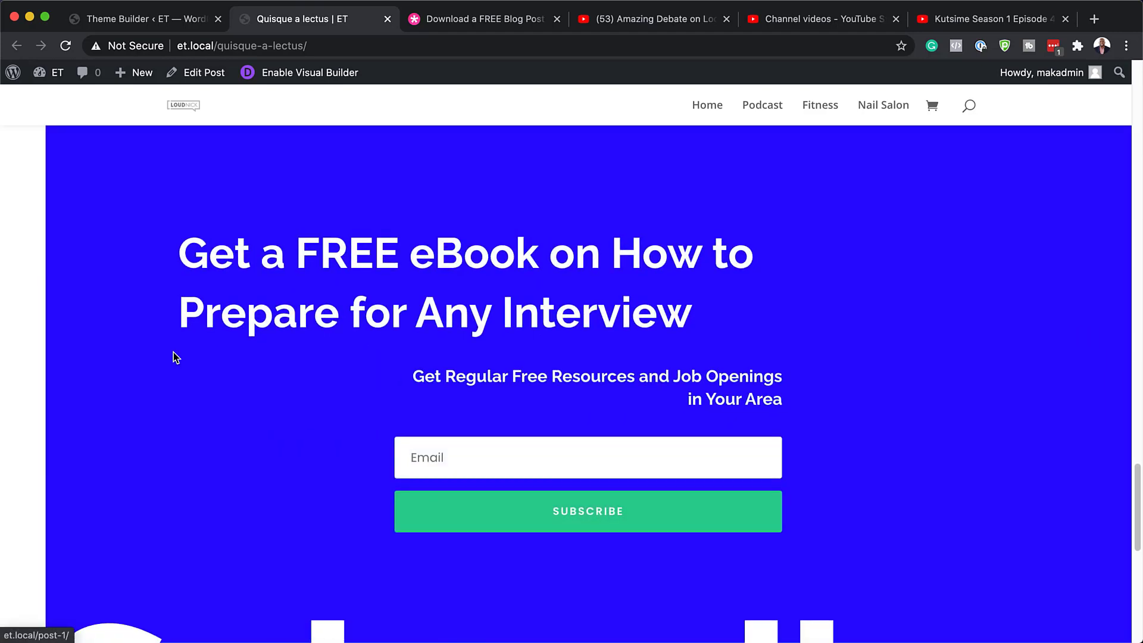
scroll(224, 360, down, 7)
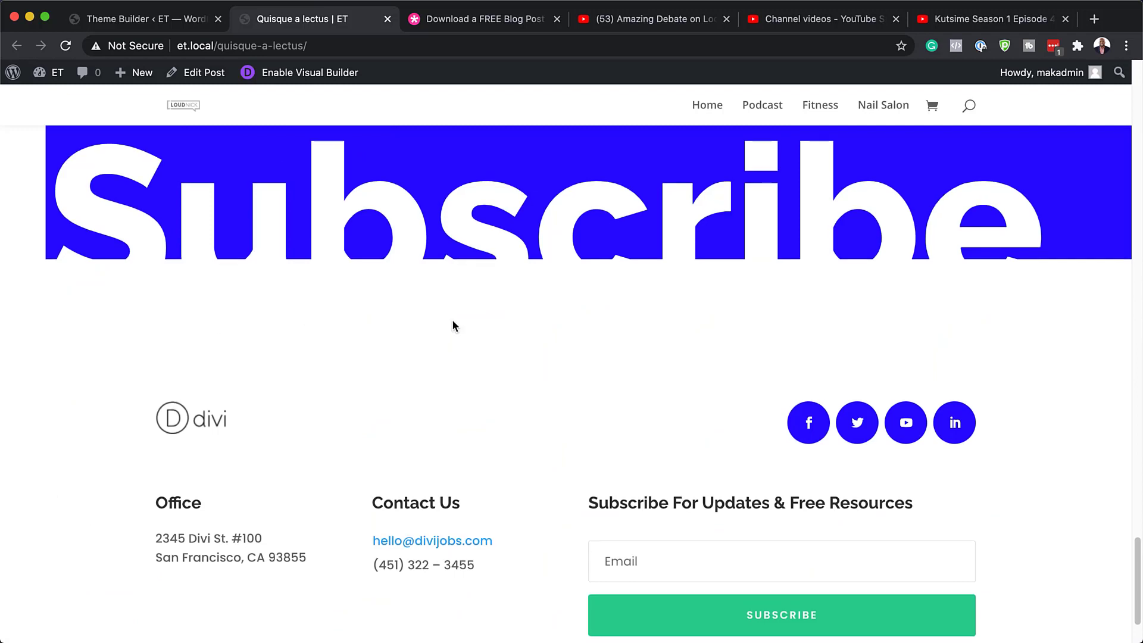
scroll(345, 378, down, 3)
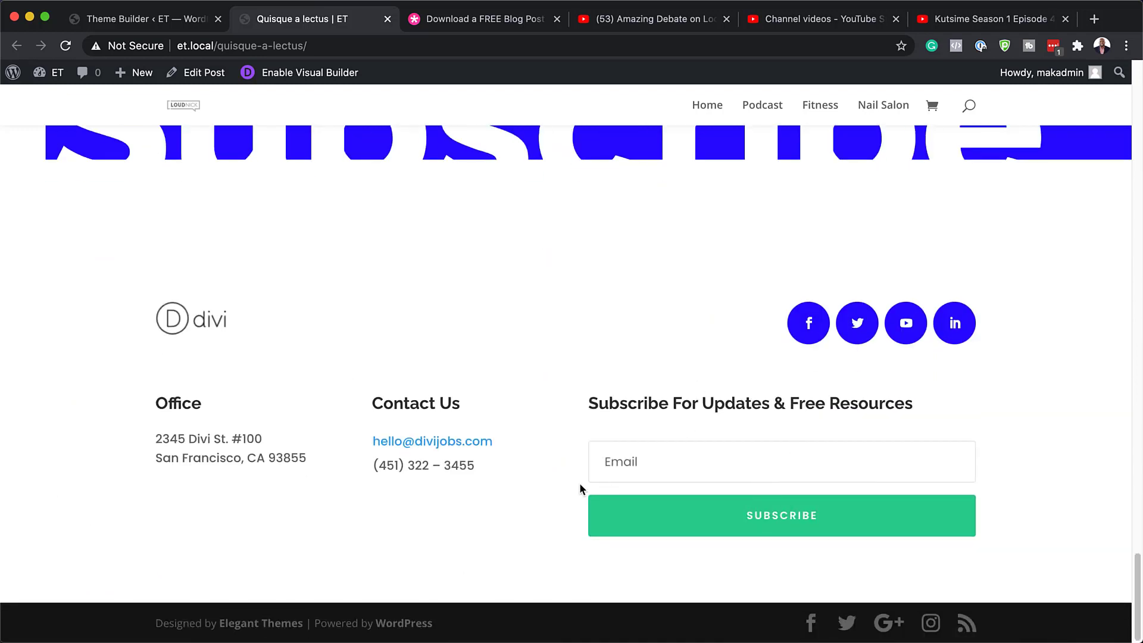
Step: Return to the Theme Builder and open the All Posts template's custom body layout for editing
scroll(192, 551, up, 8)
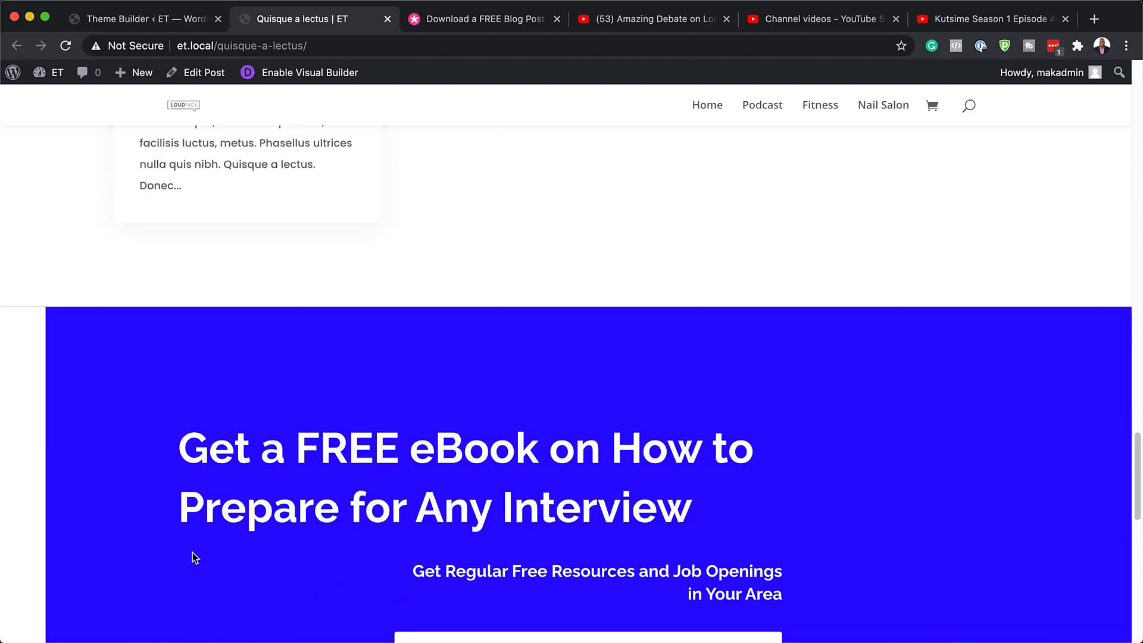
scroll(192, 554, up, 10)
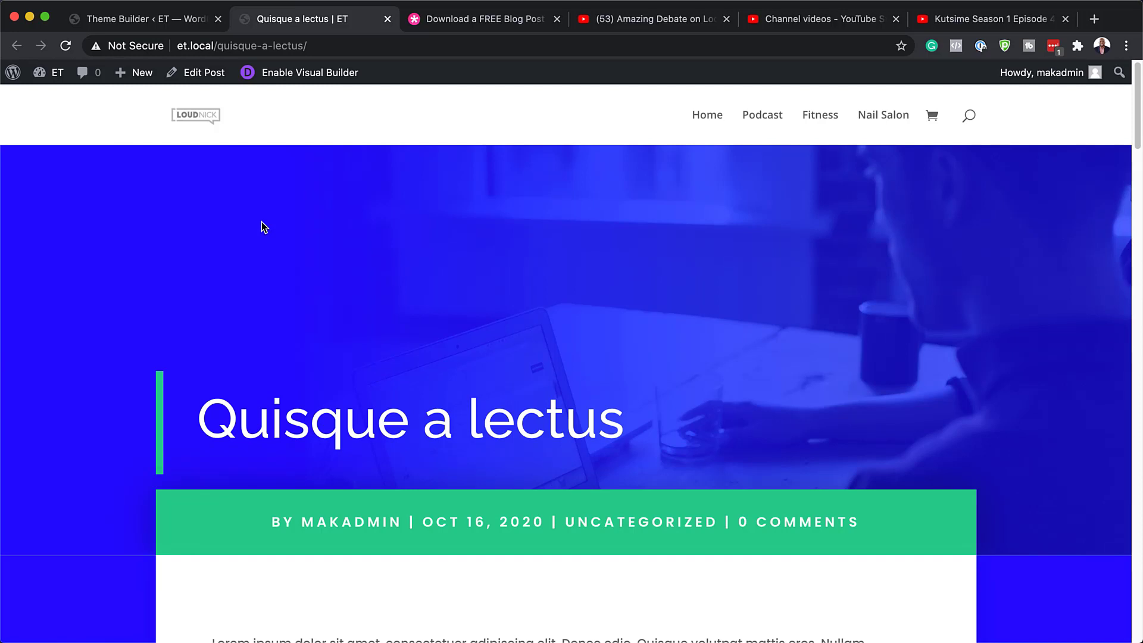
click(142, 19)
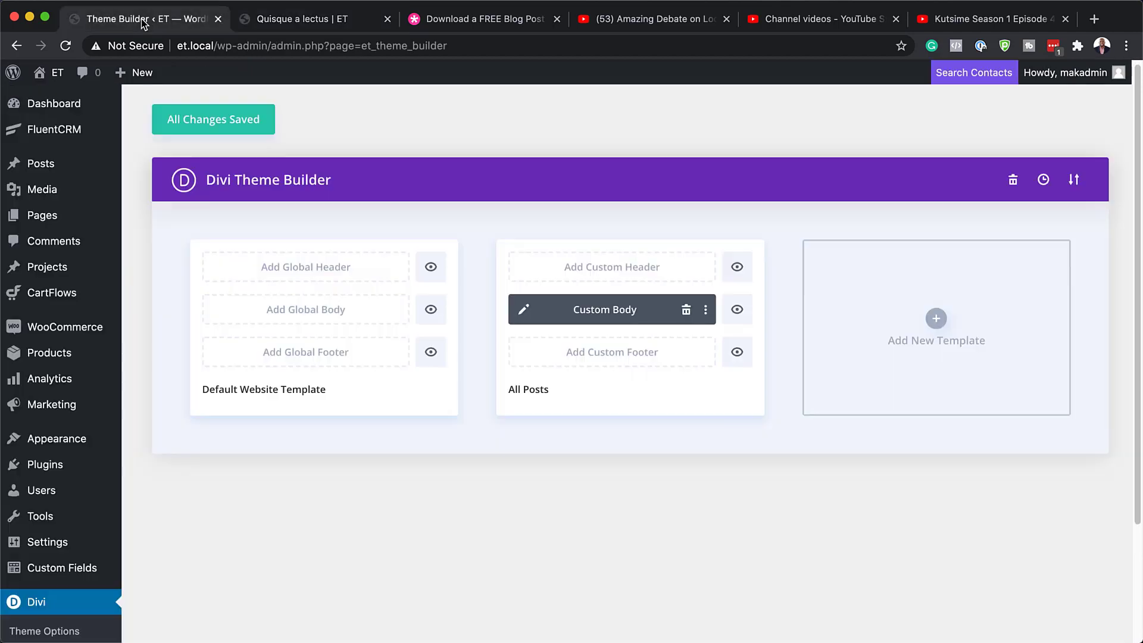
click(524, 309)
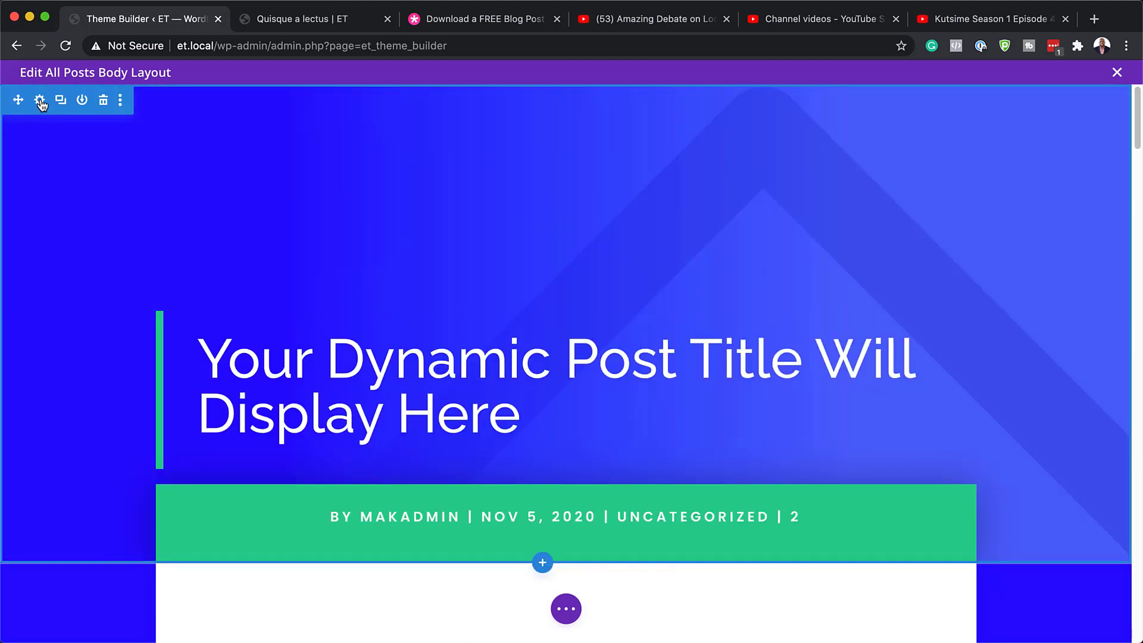
Step: Open the title section's background gradient settings and try #0c71c3 and #edf000 as its first colour
click(40, 100)
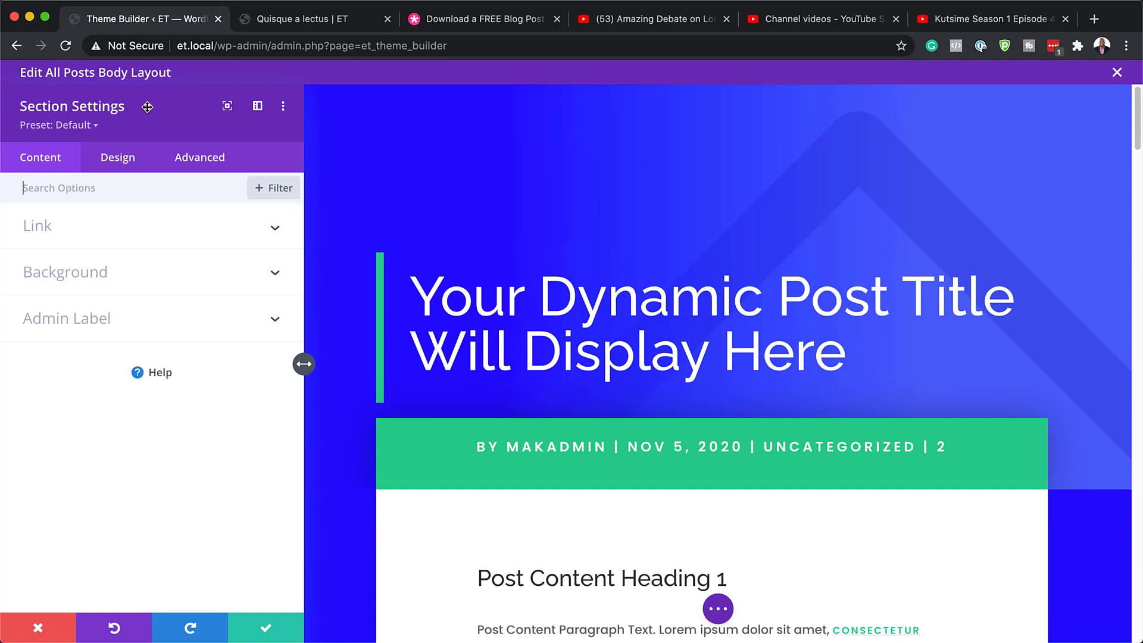
click(97, 272)
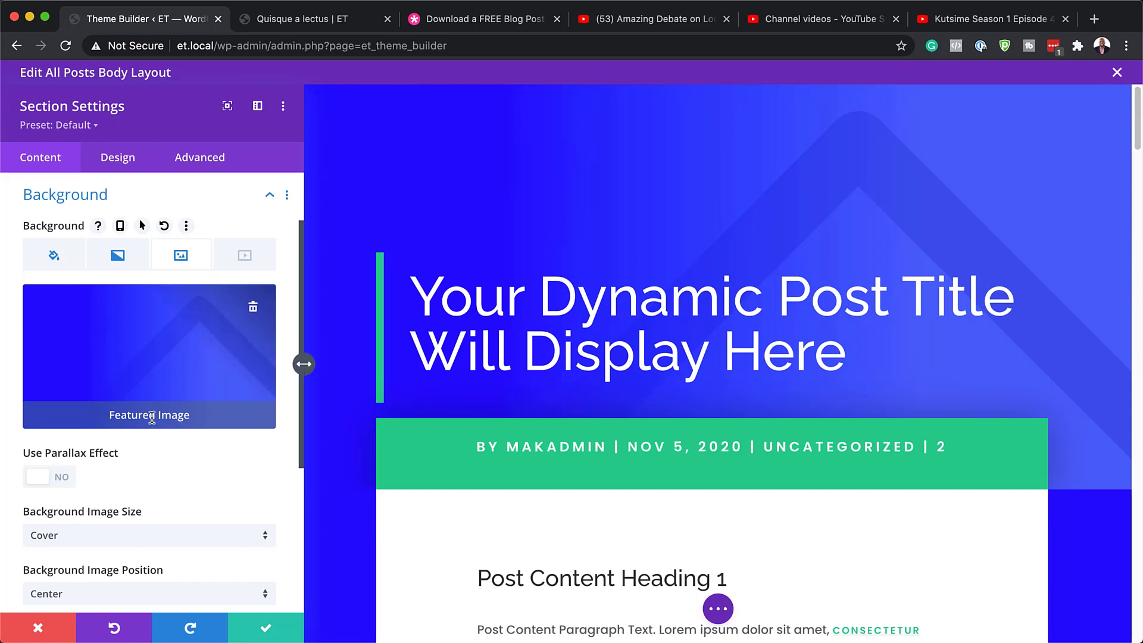
click(127, 264)
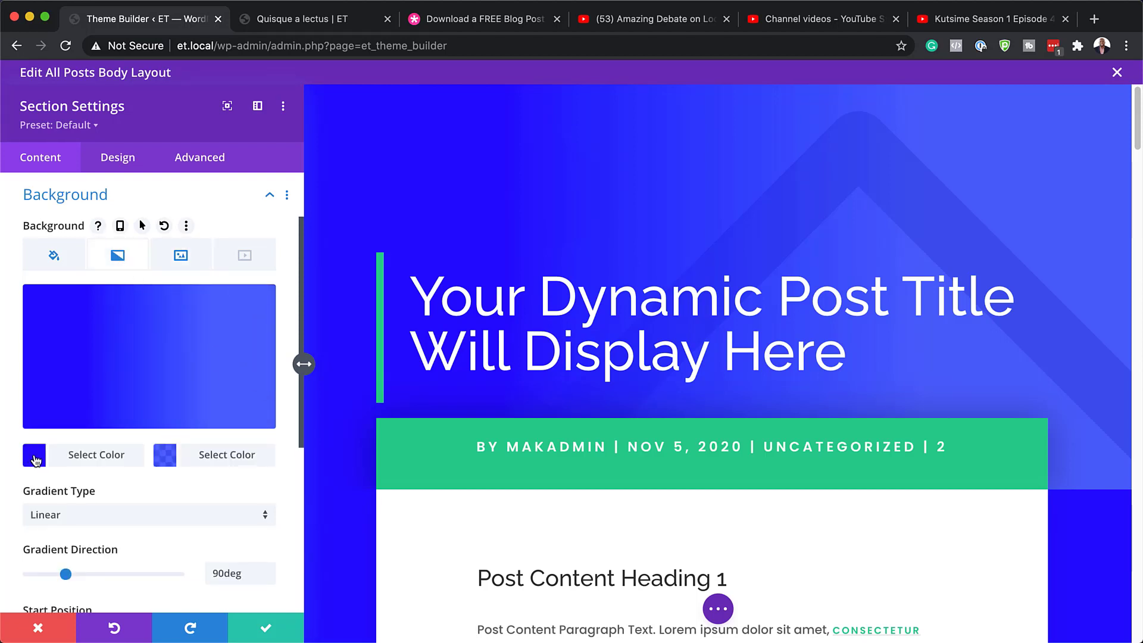
click(34, 456)
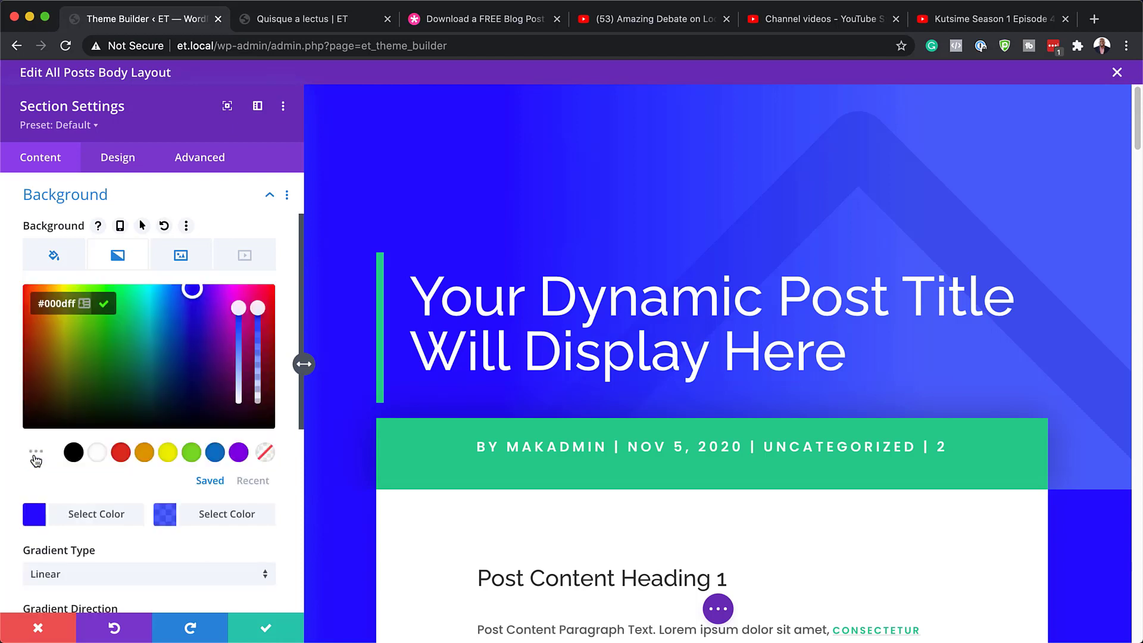
click(216, 454)
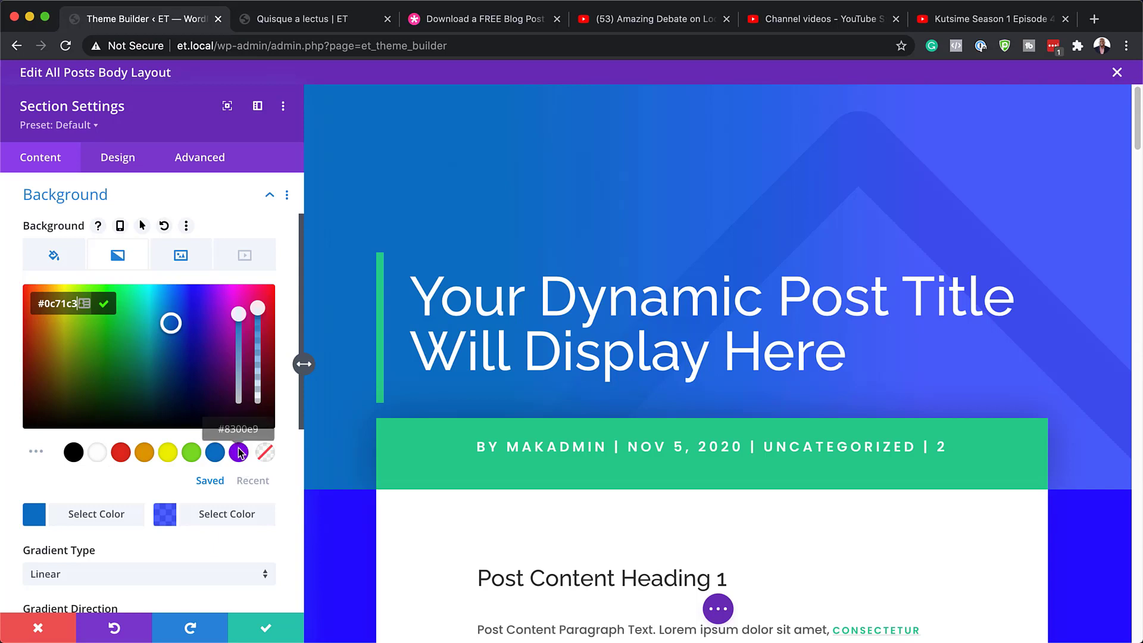
click(169, 453)
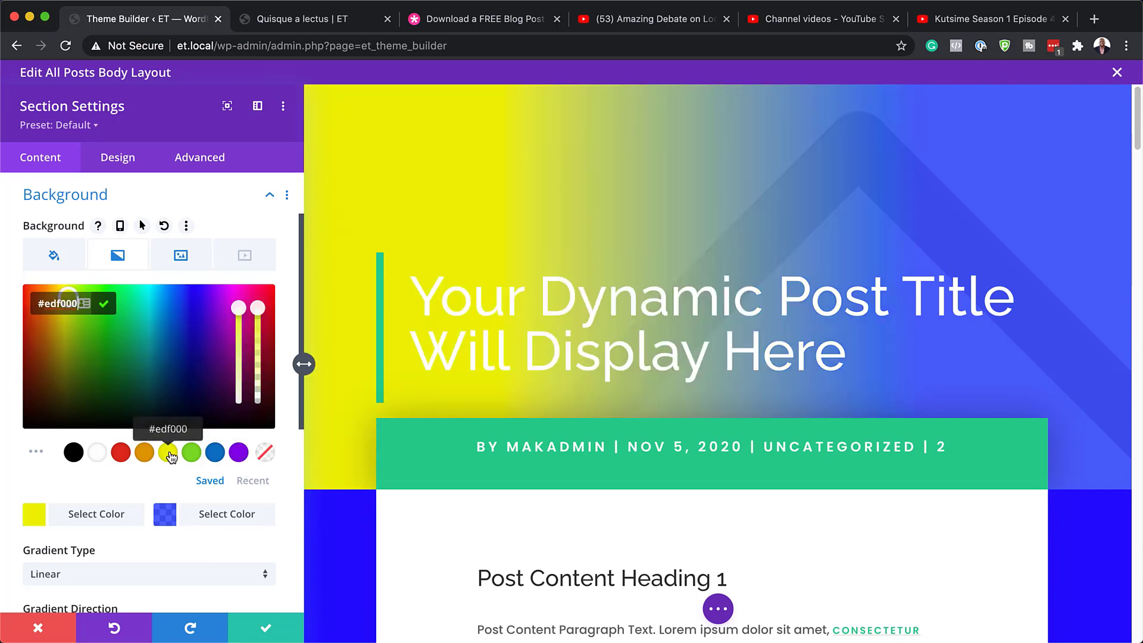
Step: Try #edf000 at 0.35 opacity as the gradient's second colour and discard the section's changes
click(165, 520)
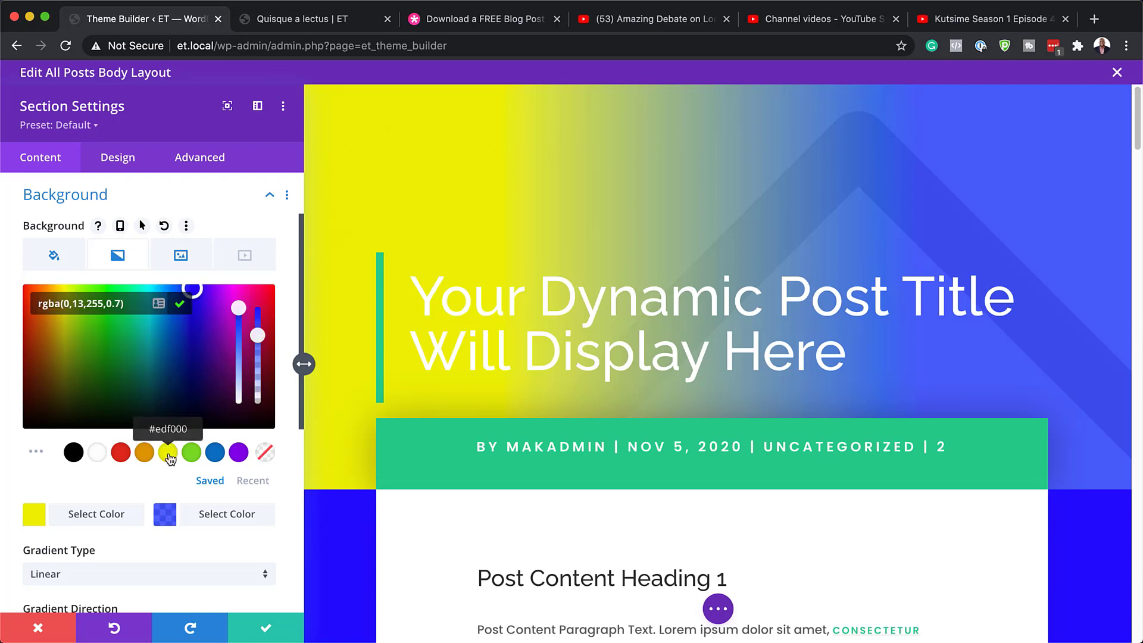
click(169, 455)
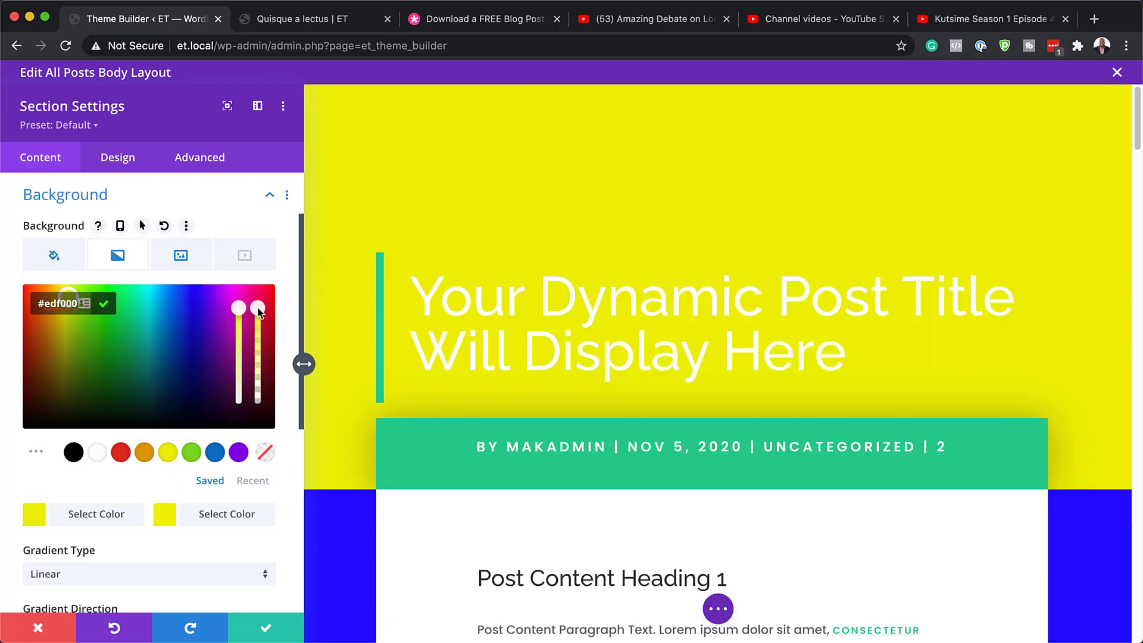
drag(258, 308, 259, 374)
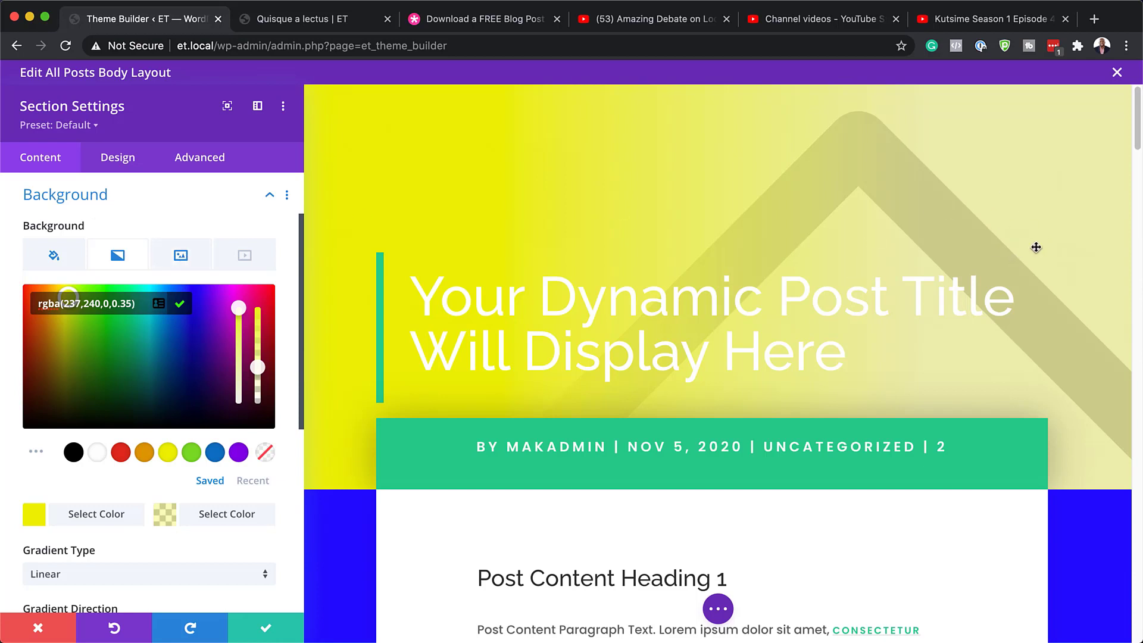
click(39, 635)
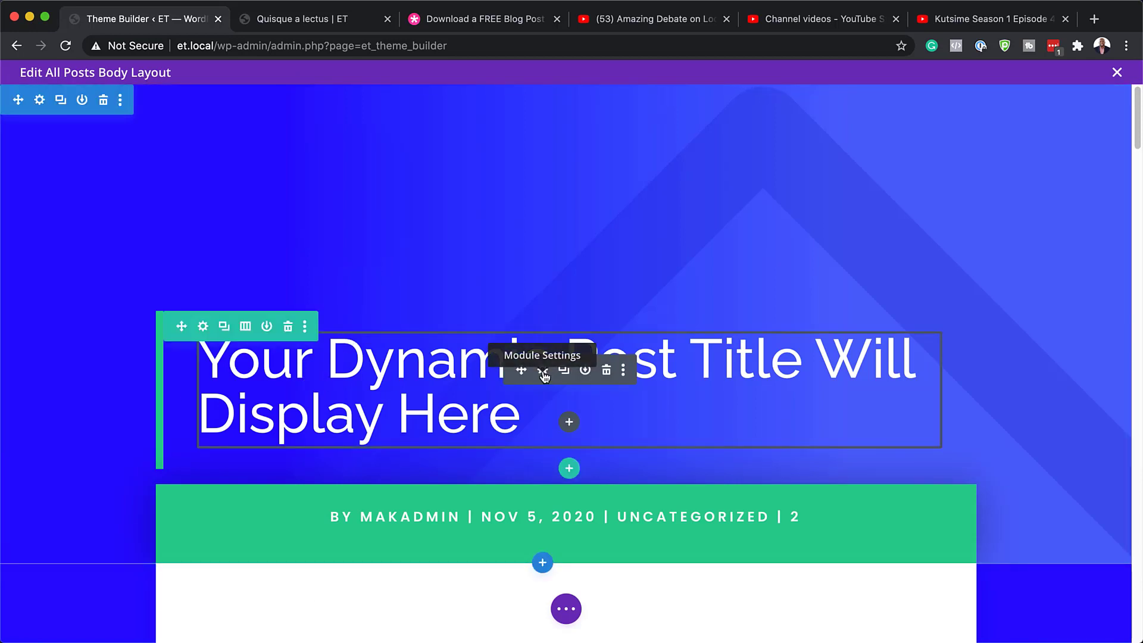
Step: Set the dynamic post title's H1 heading font to Poppins in Bold weight and save the text module
click(543, 372)
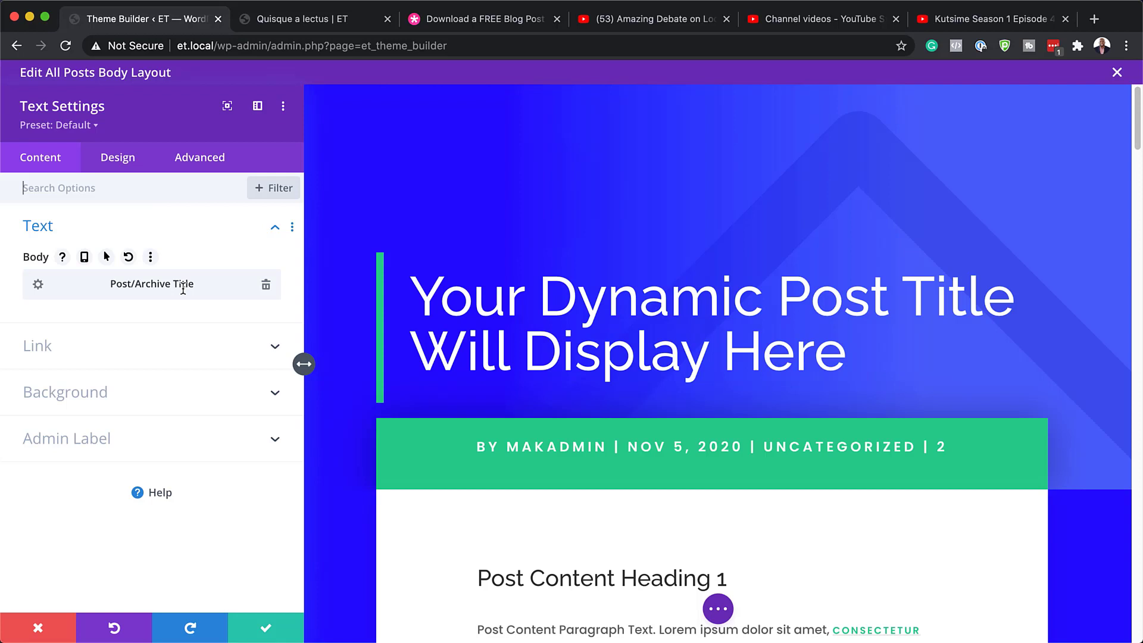
click(126, 164)
click(410, 269)
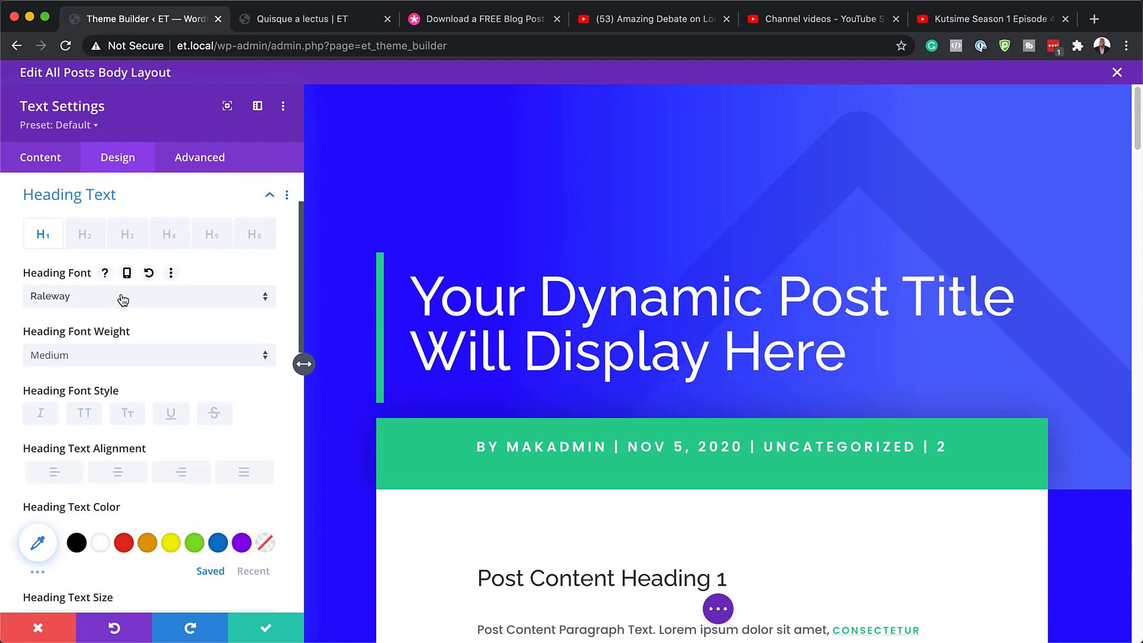
click(123, 299)
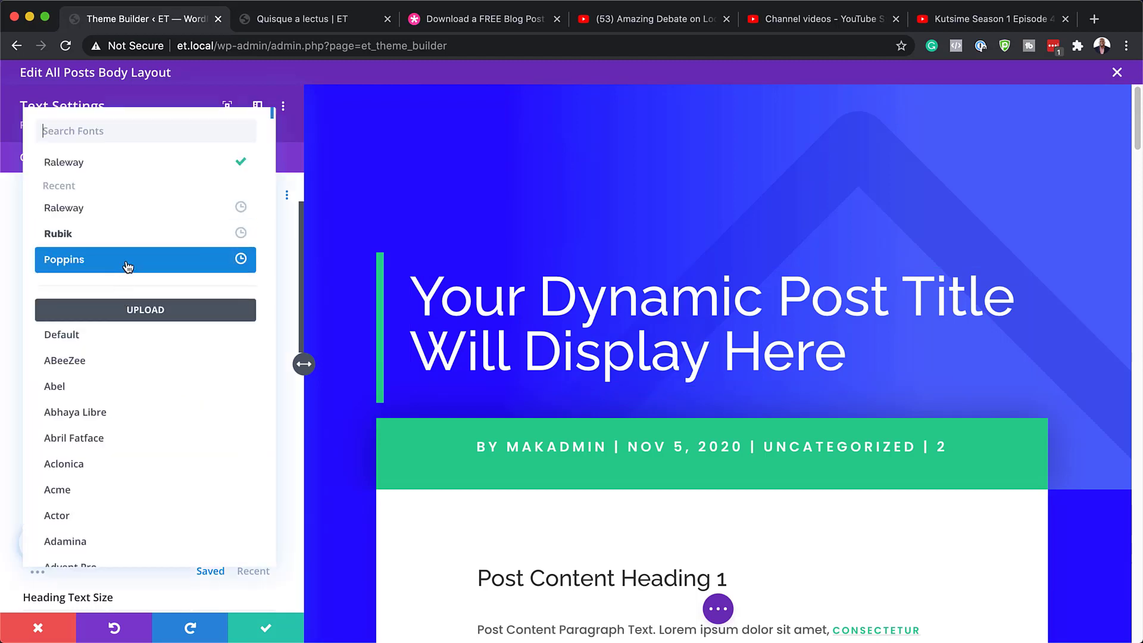
click(128, 266)
click(136, 353)
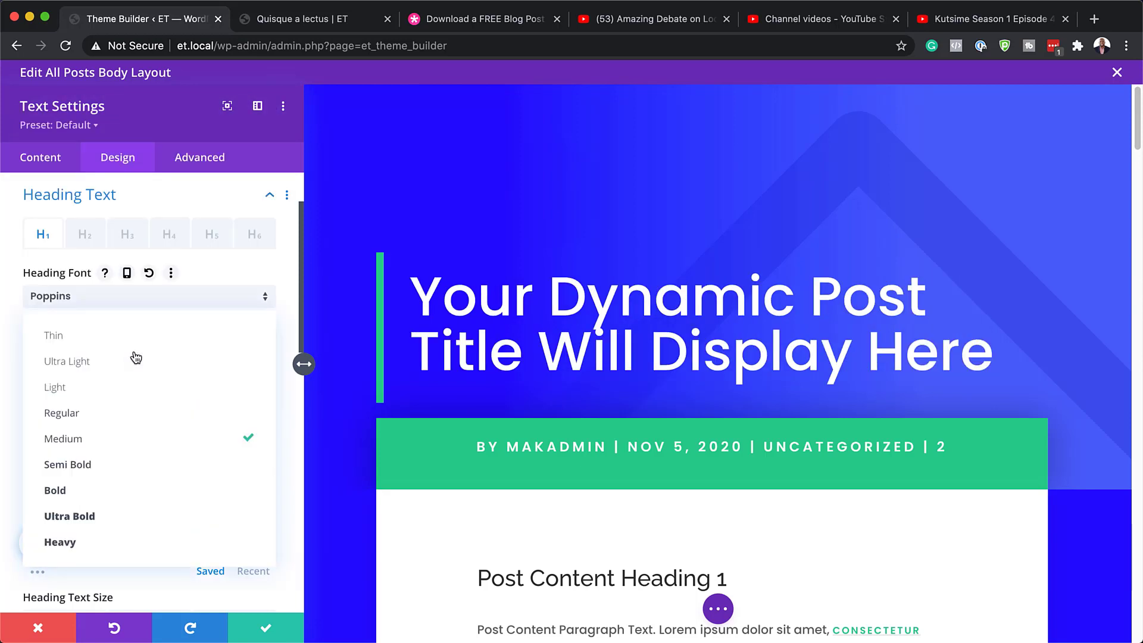
click(144, 491)
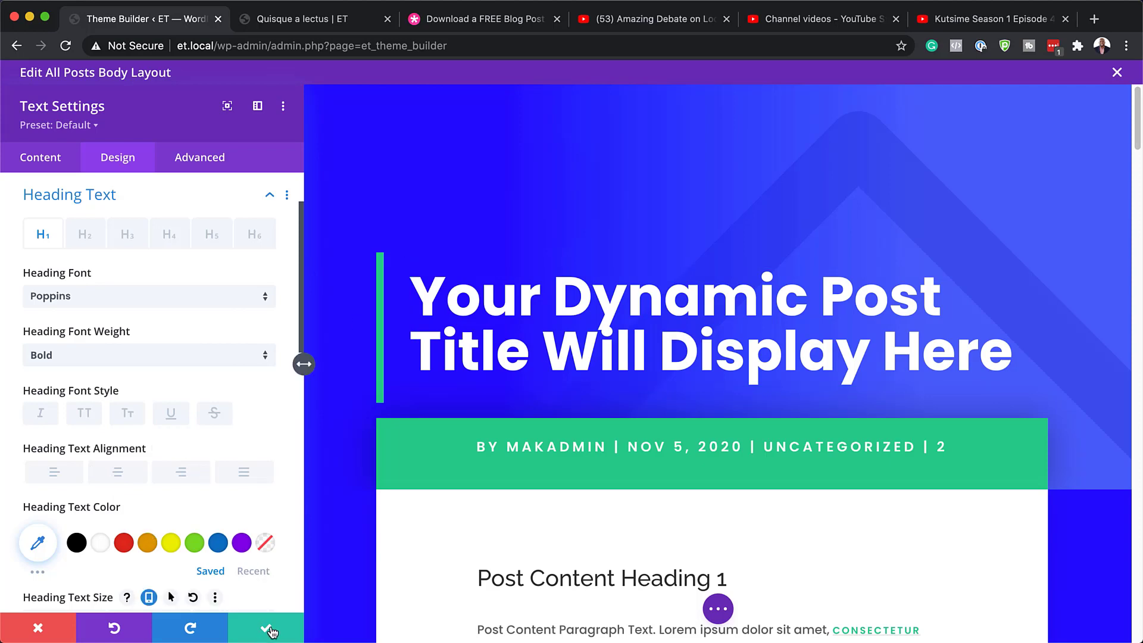
click(270, 630)
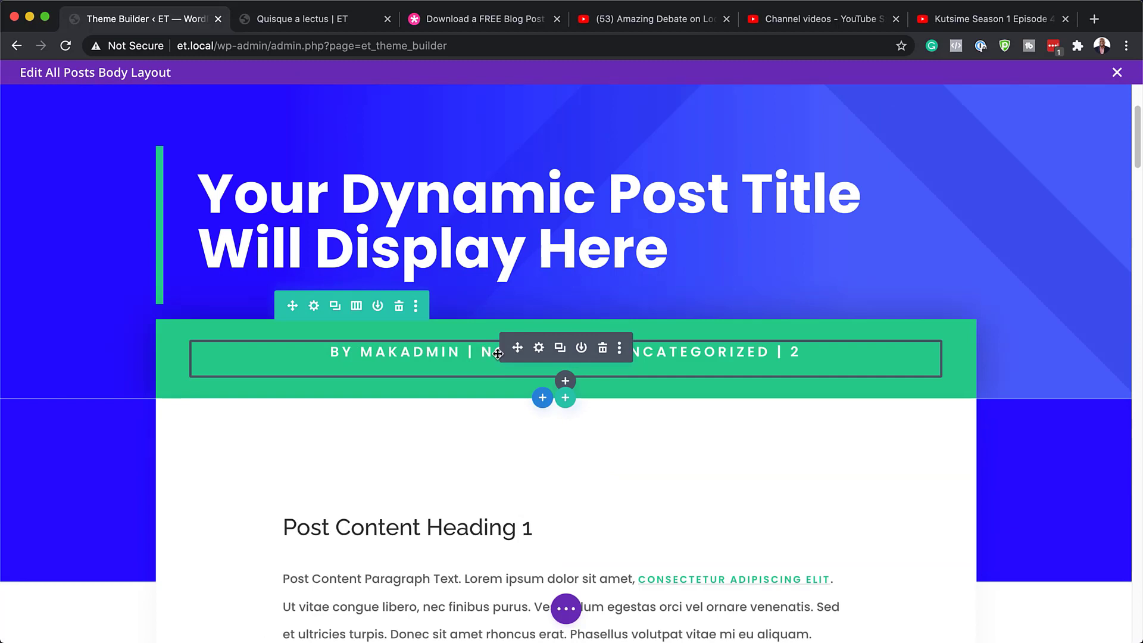
Step: Set the desktop meta text size to 14px in the Post Title module that shows author, date and category
click(541, 349)
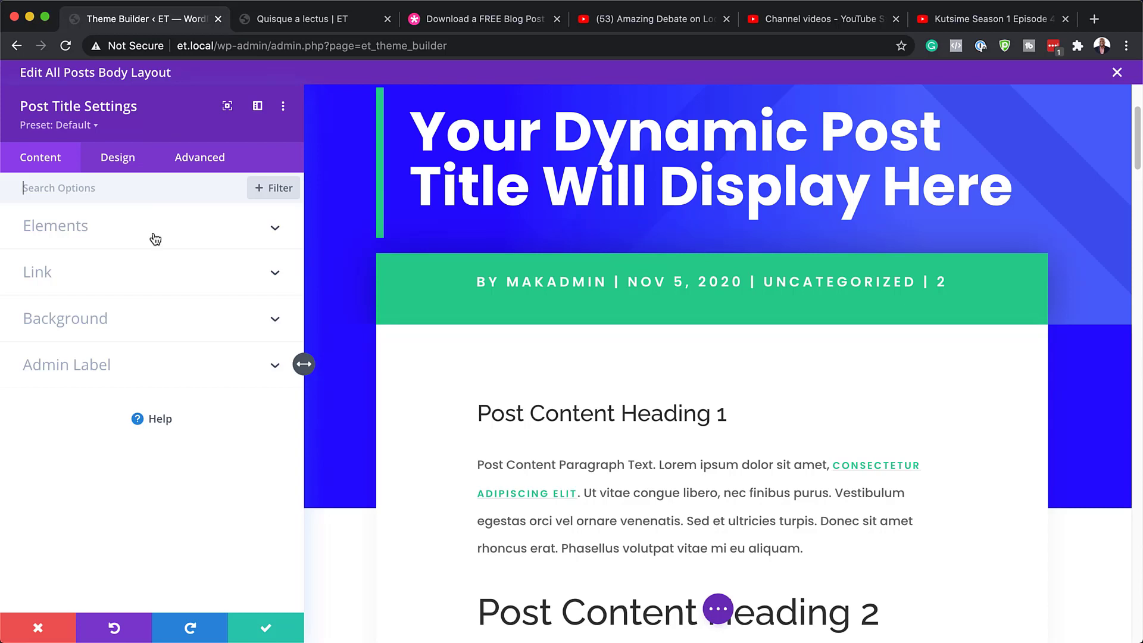
click(122, 165)
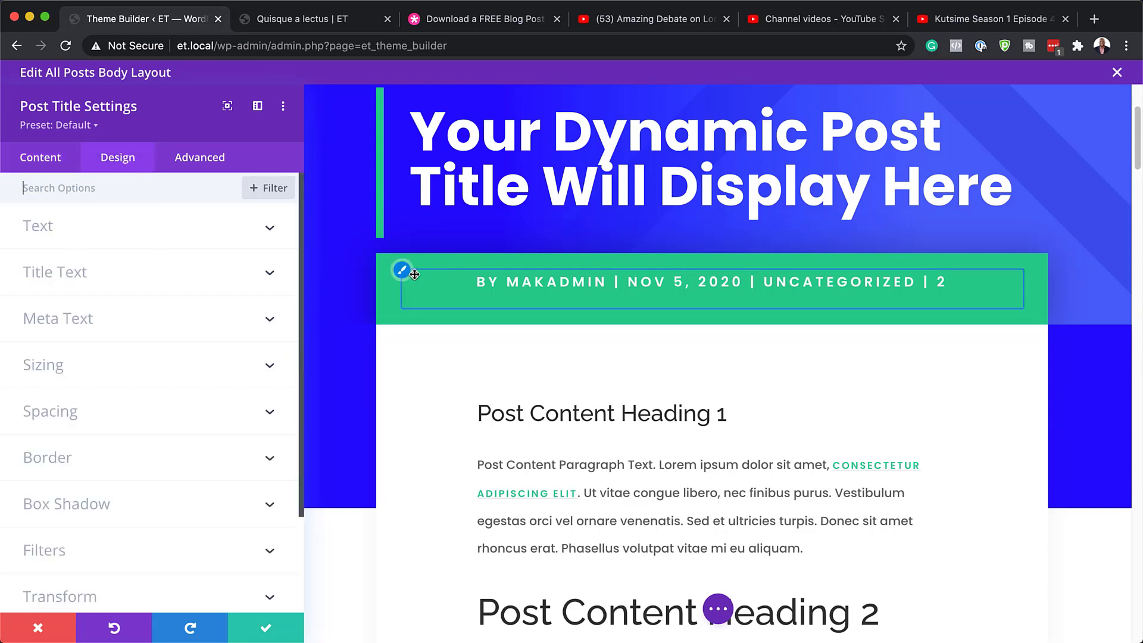
click(403, 275)
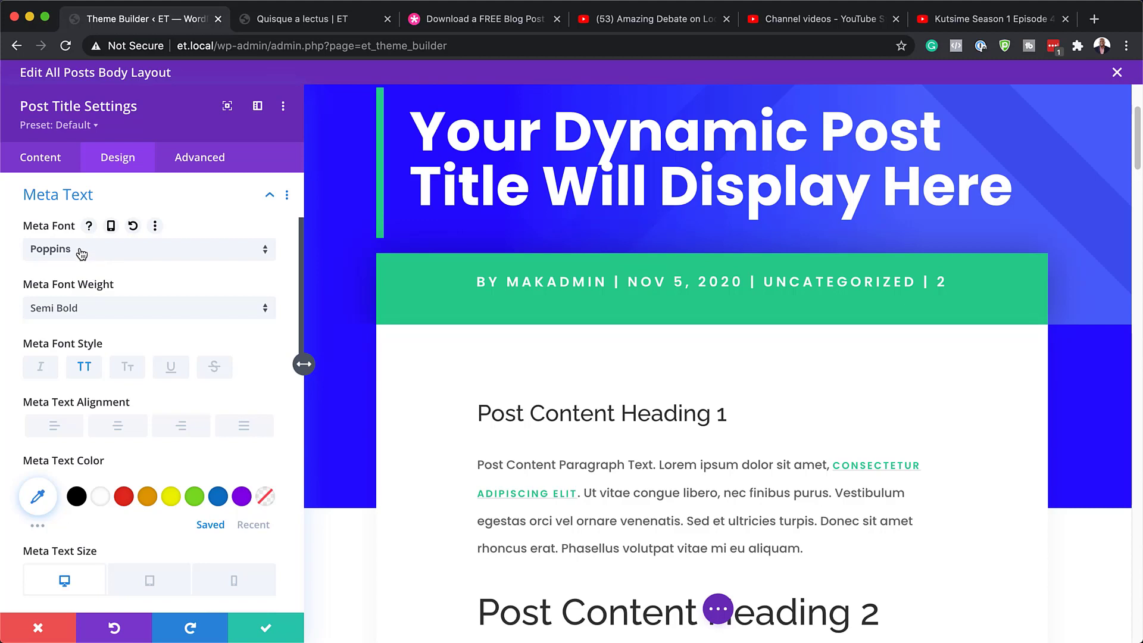
scroll(172, 347, down, 1)
scroll(170, 341, down, 3)
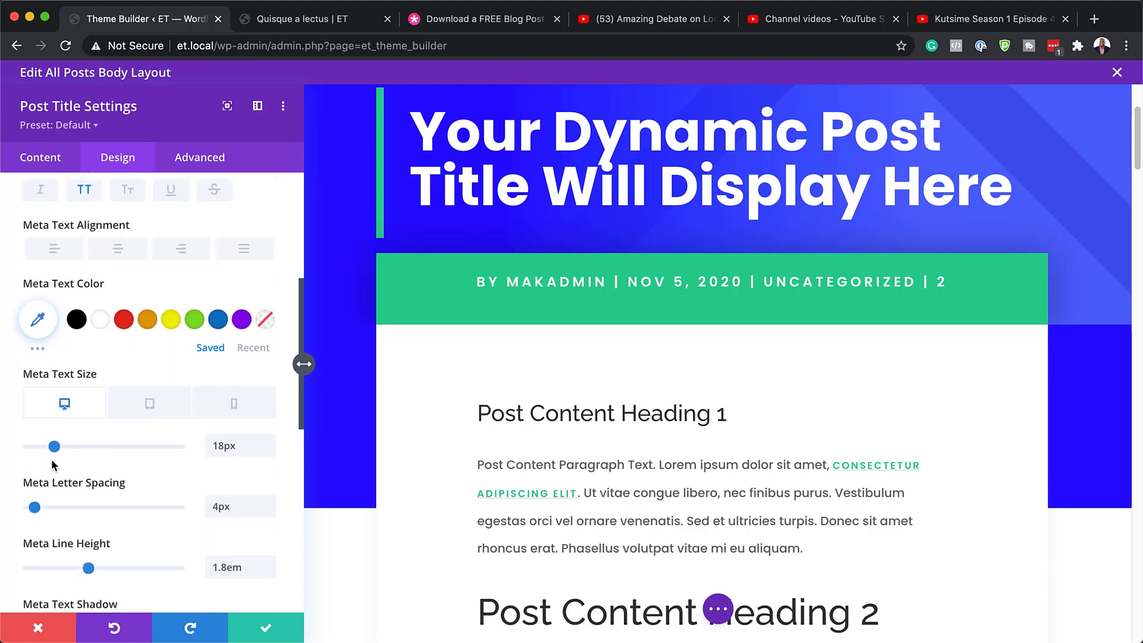
drag(53, 446, 48, 451)
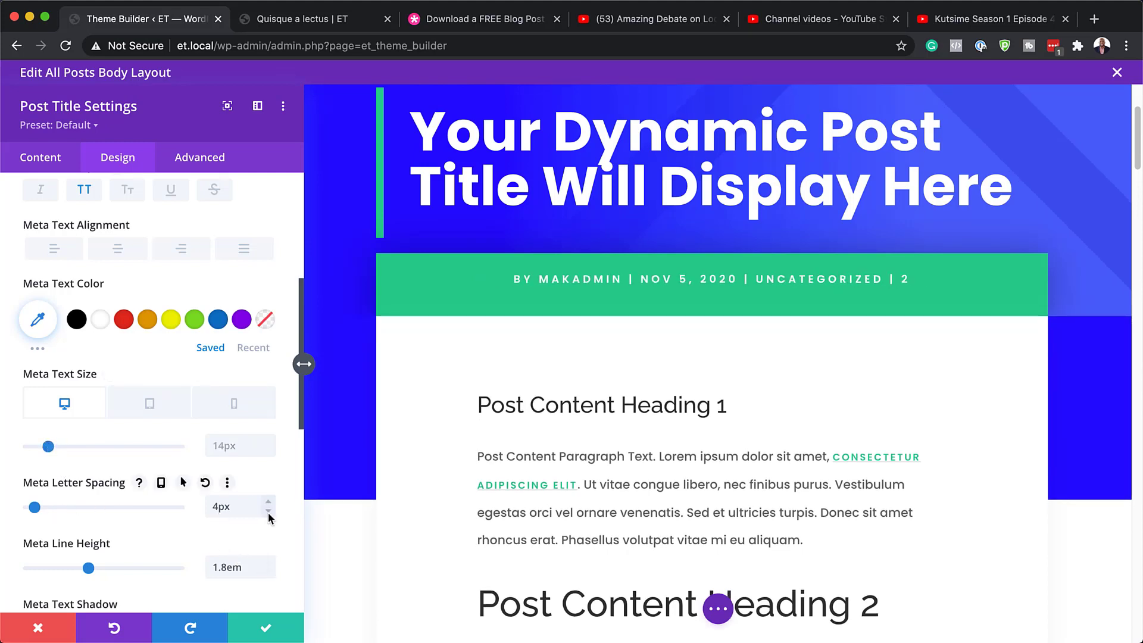
Step: Set the meta font weight to Bold and save the Post Title module
scroll(113, 227, up, 3)
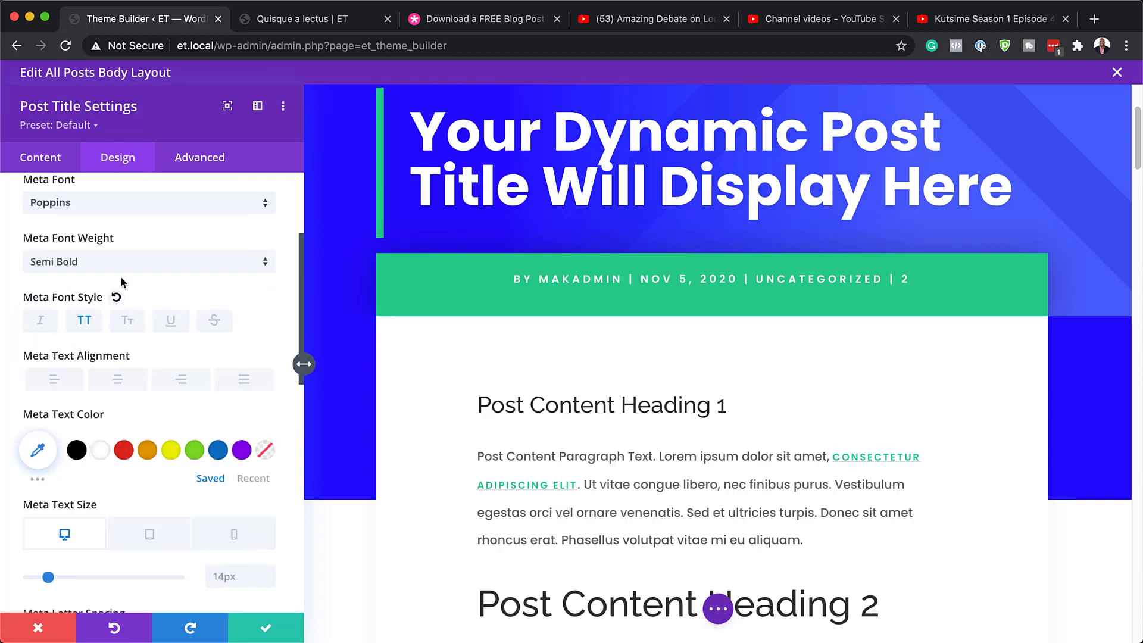
click(112, 262)
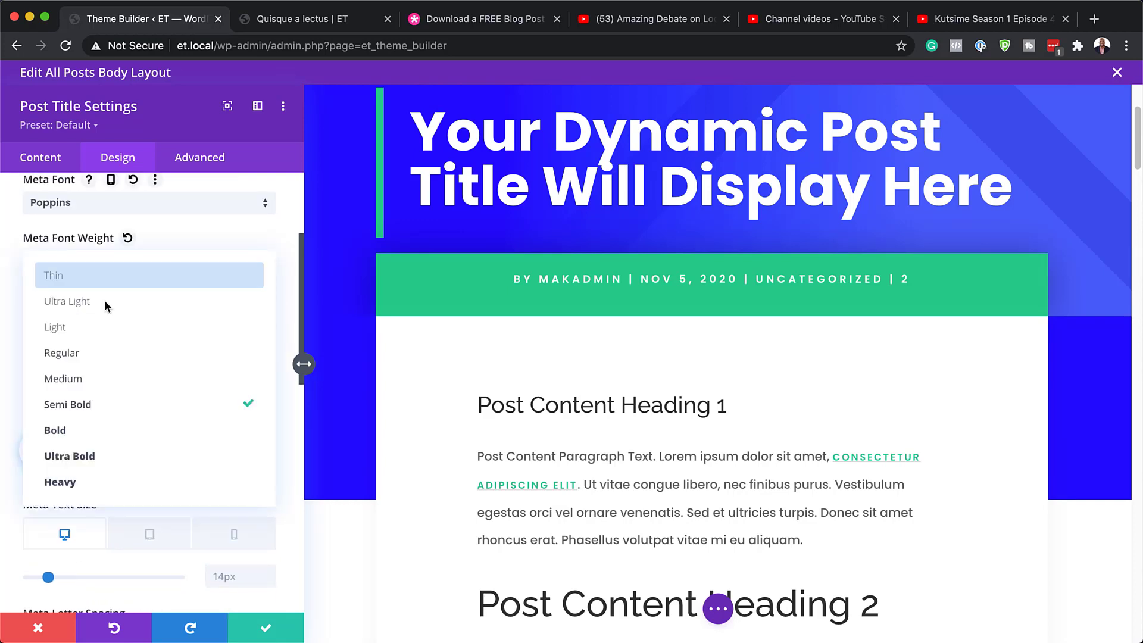
click(97, 427)
scroll(204, 509, down, 1)
scroll(205, 509, down, 5)
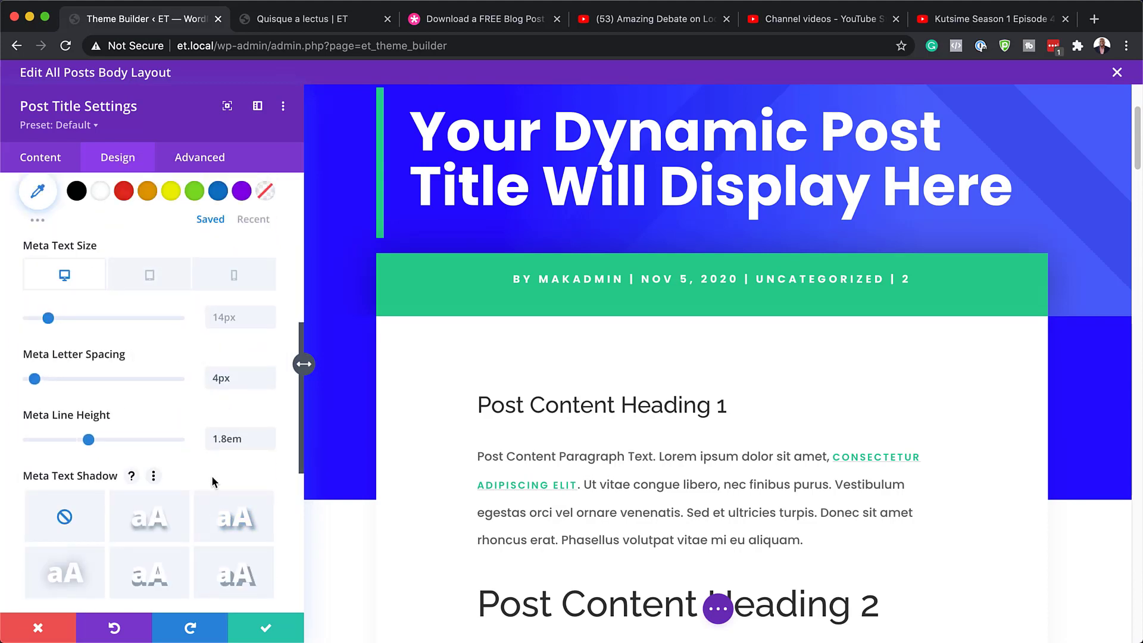
click(265, 635)
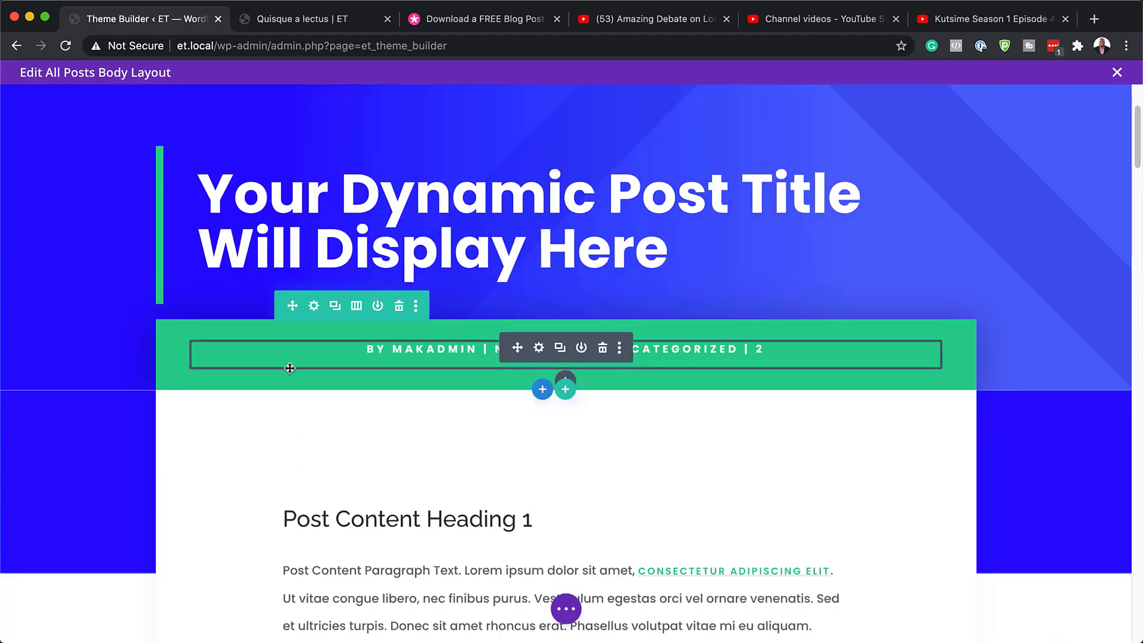
Step: Try preset background colours including #0c71c3 and #8300e9 on the row behind the post meta and discard the changes
click(315, 306)
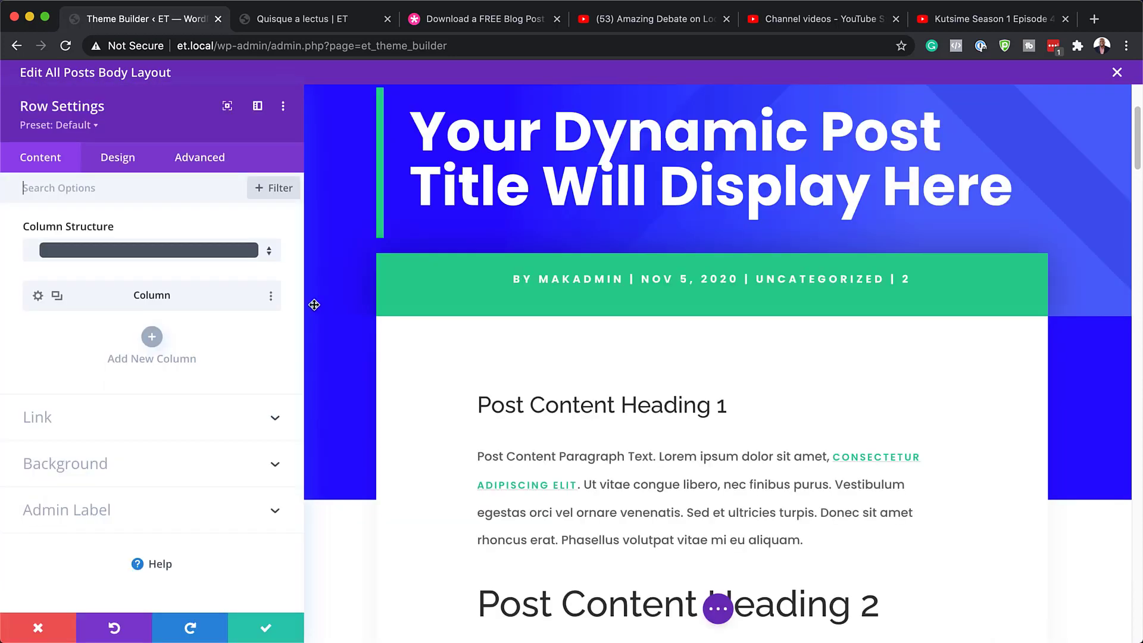
click(91, 465)
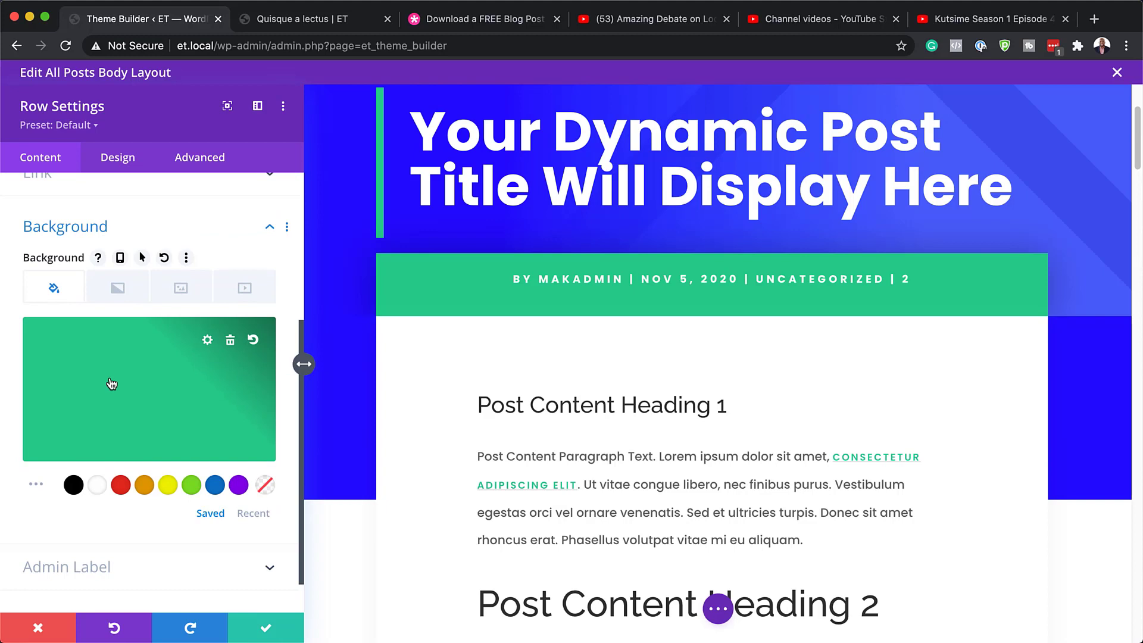
click(239, 487)
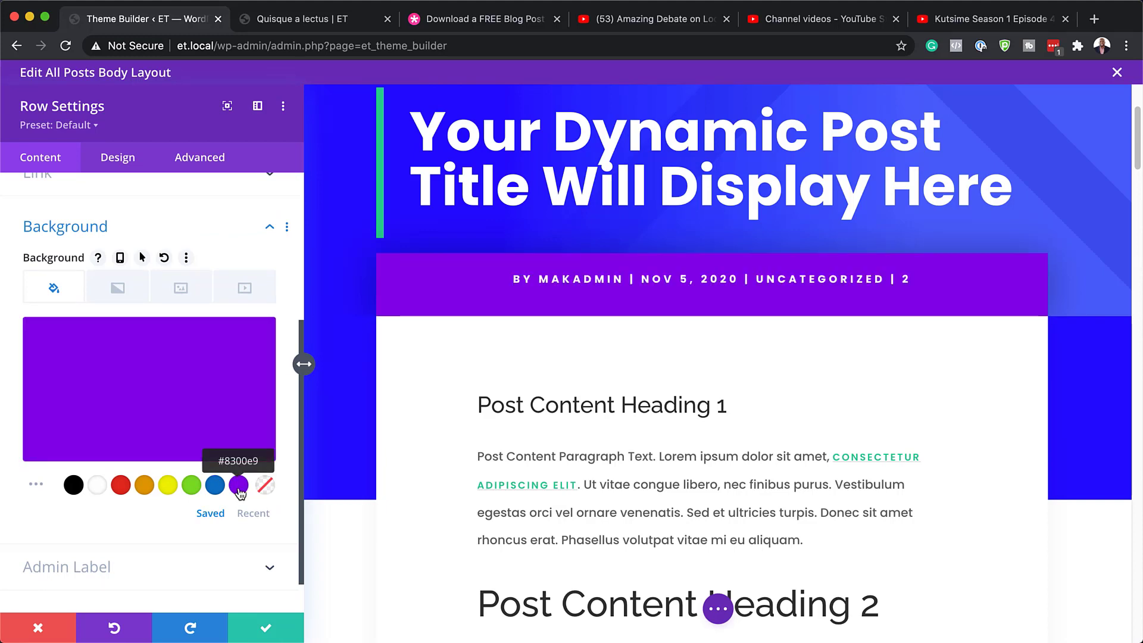
click(219, 490)
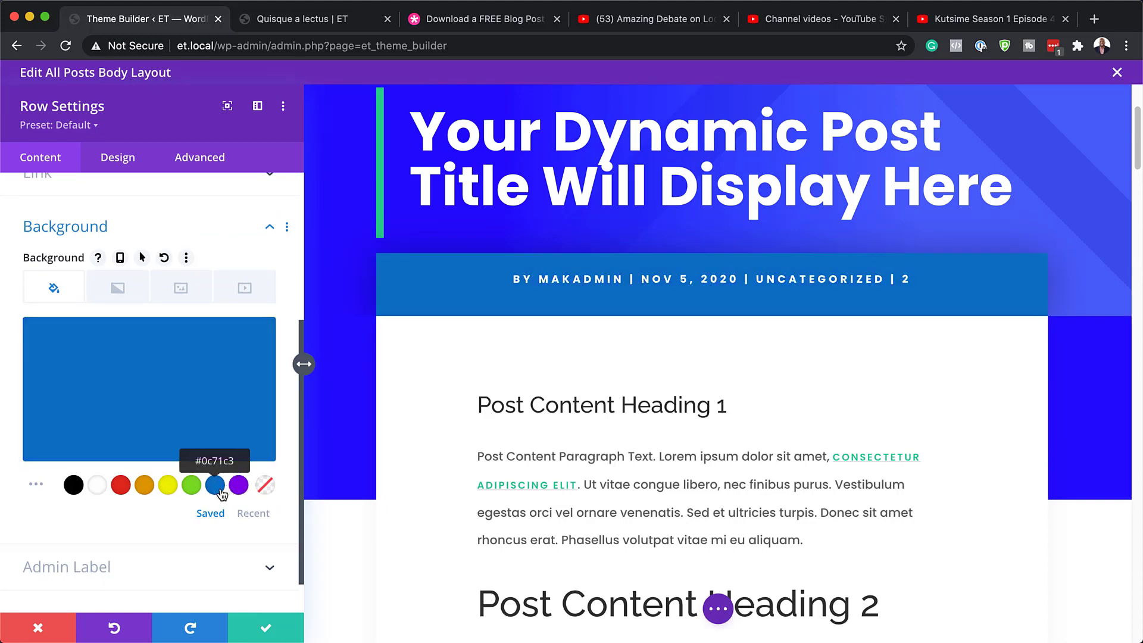
click(192, 487)
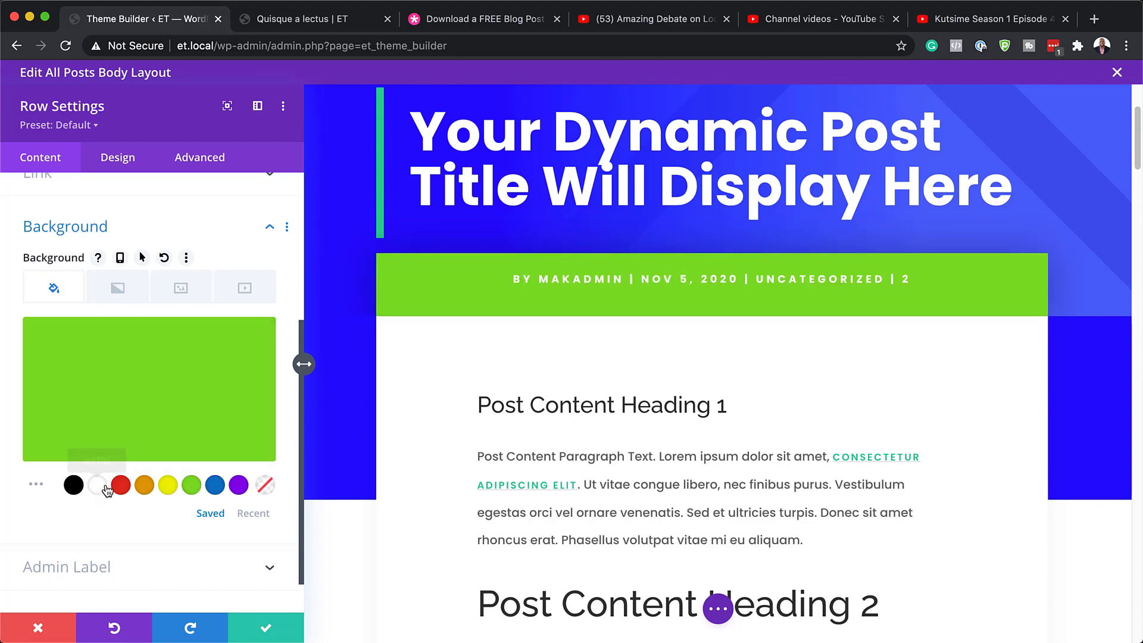
click(121, 487)
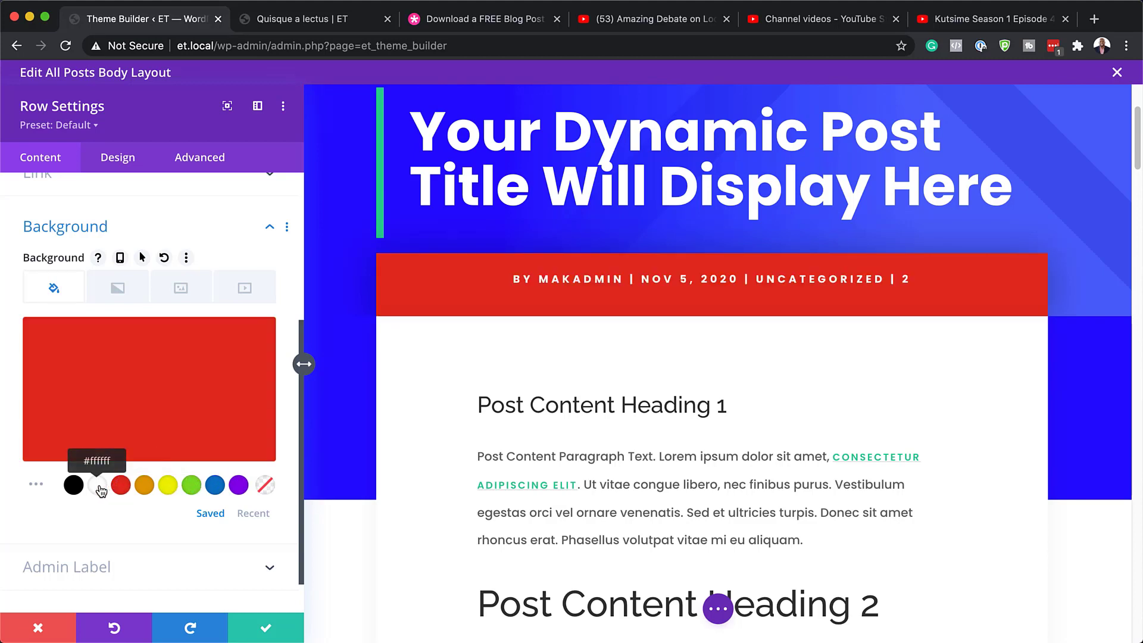
click(99, 489)
click(238, 487)
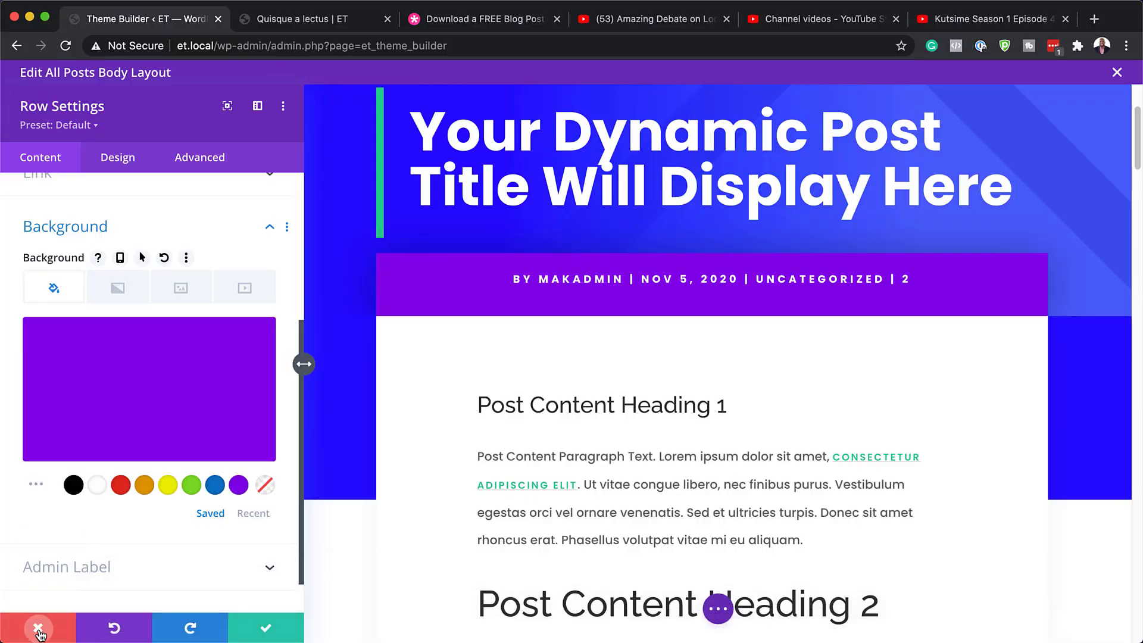
click(38, 631)
Step: Set the H1 heading font in the Post Content module to Poppins in Bold weight
scroll(295, 532, down, 5)
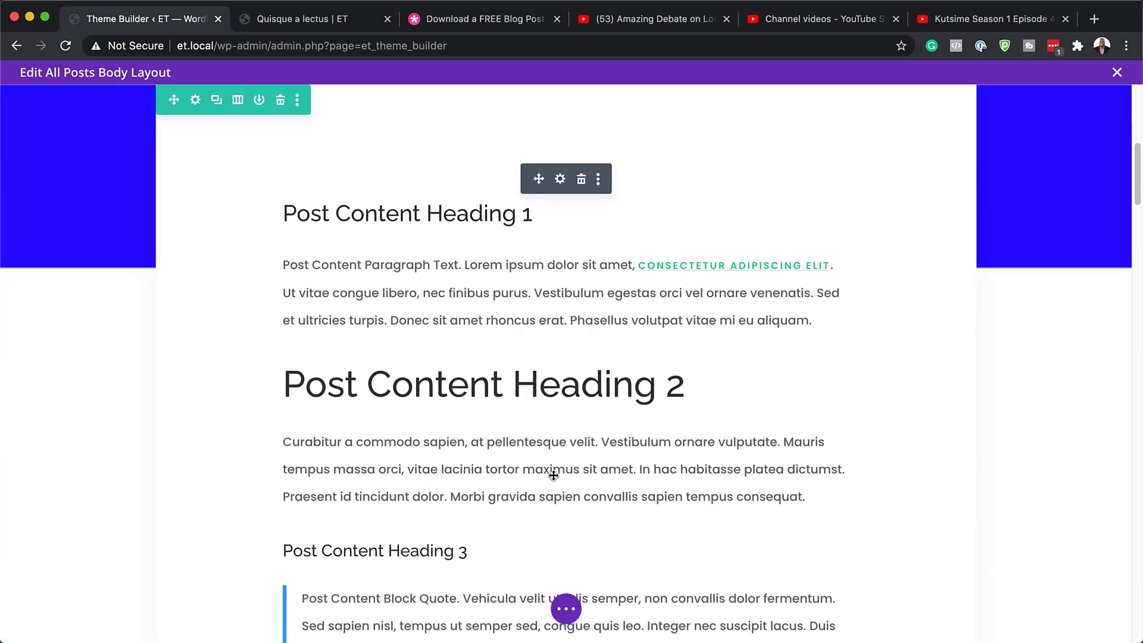
click(560, 181)
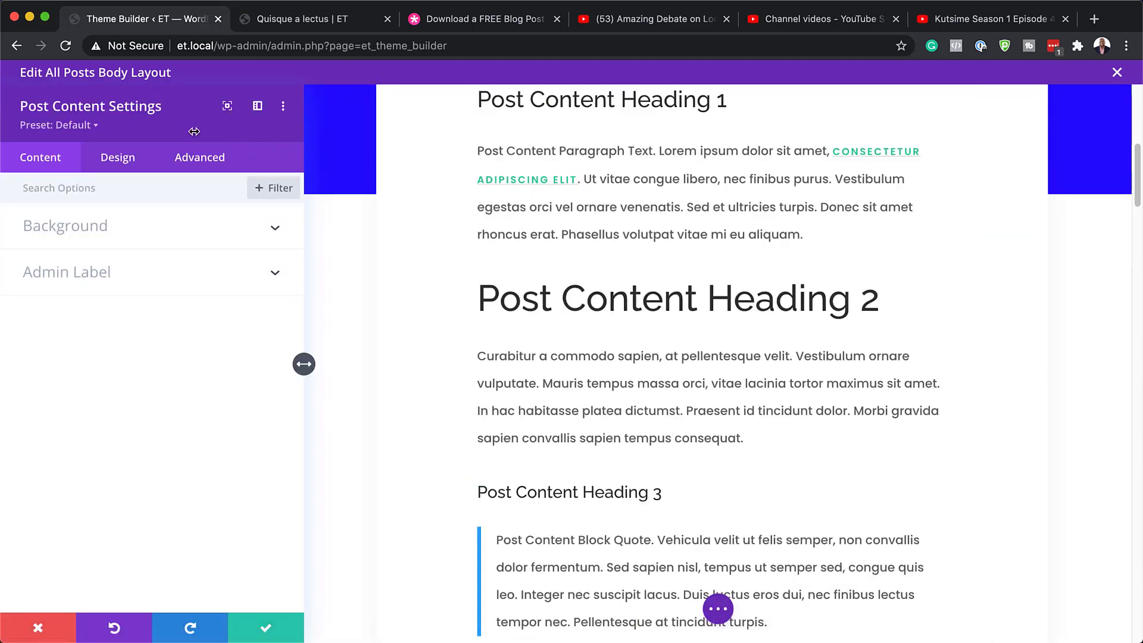
scroll(462, 250, up, 3)
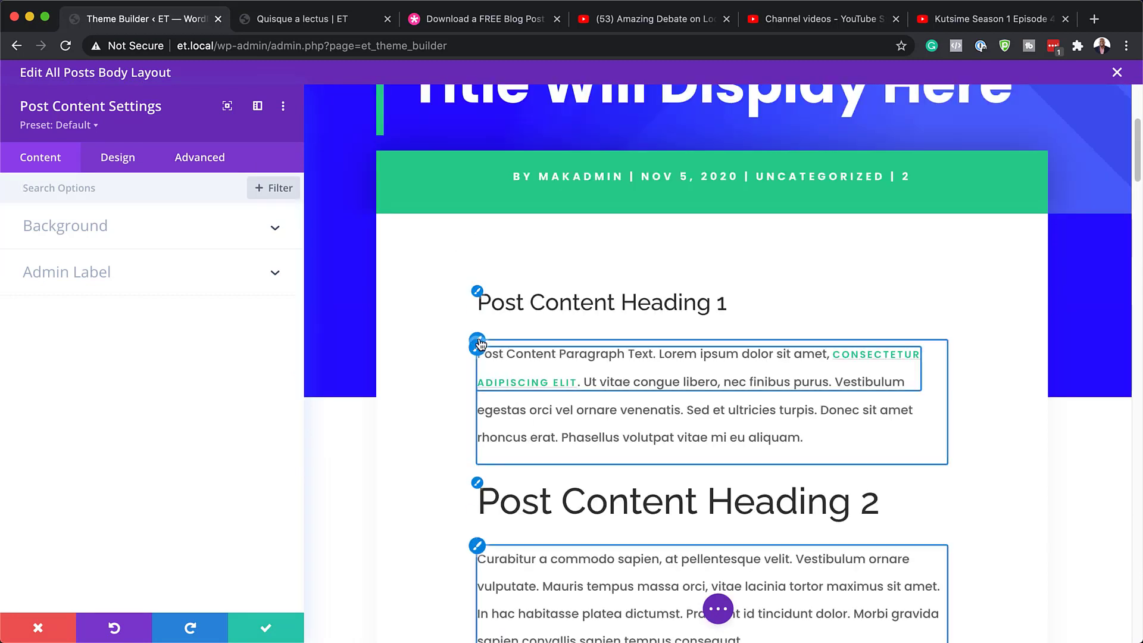
click(480, 298)
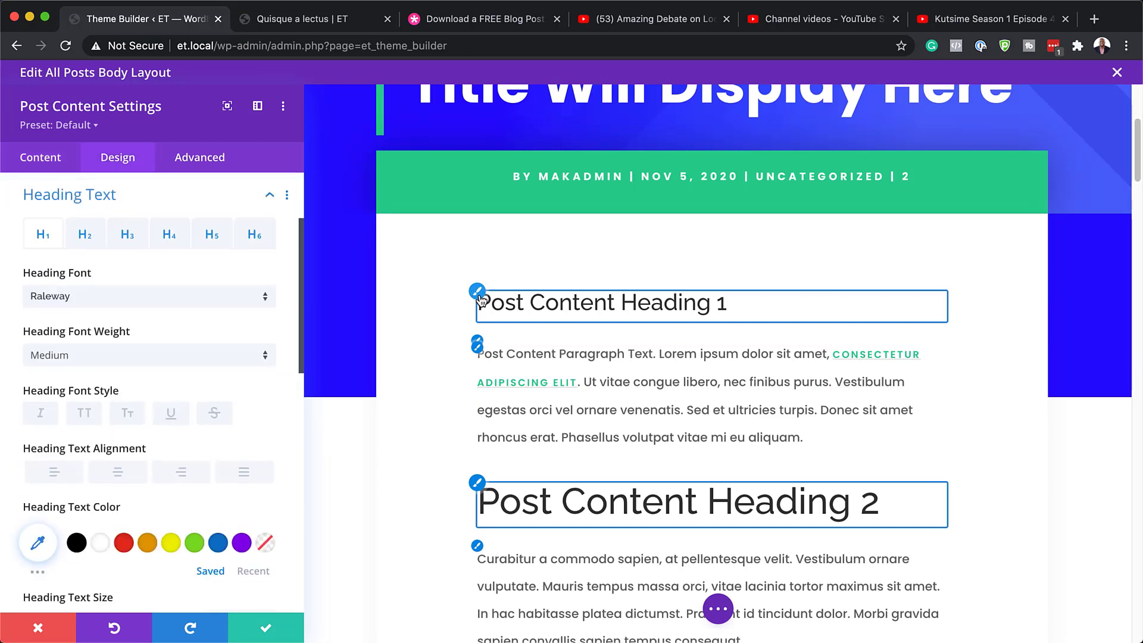
click(179, 297)
click(141, 265)
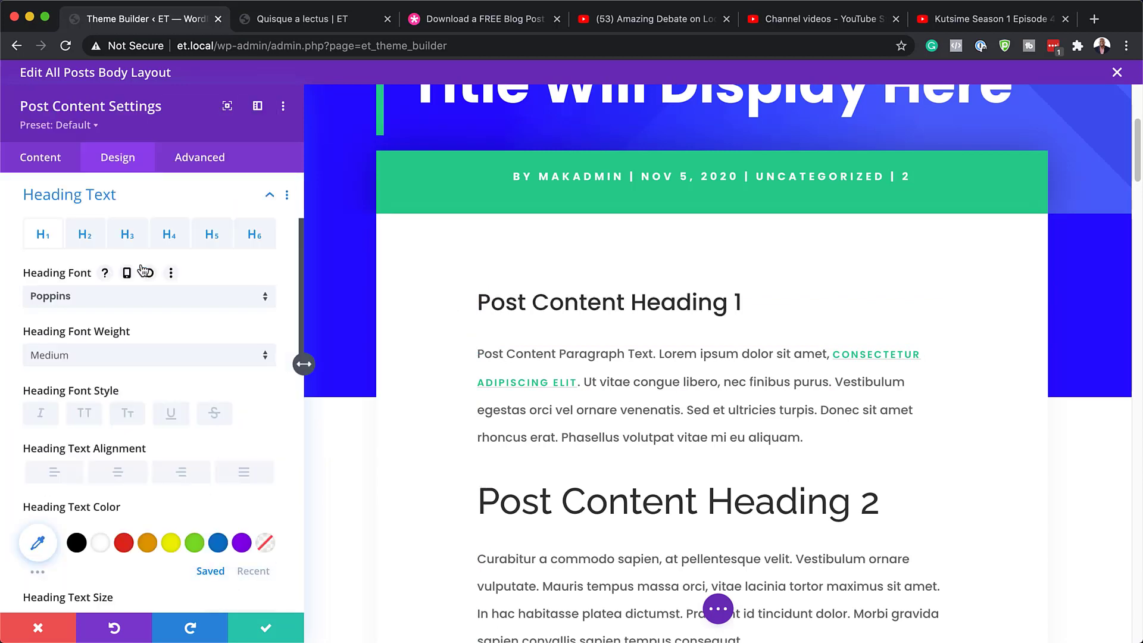
click(136, 356)
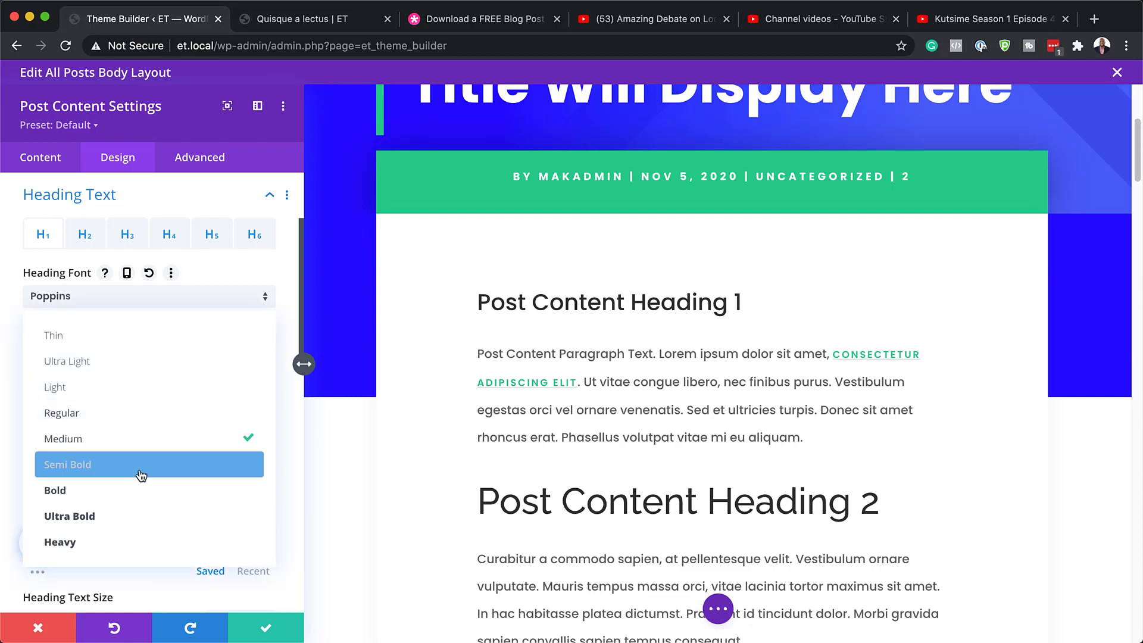
click(135, 494)
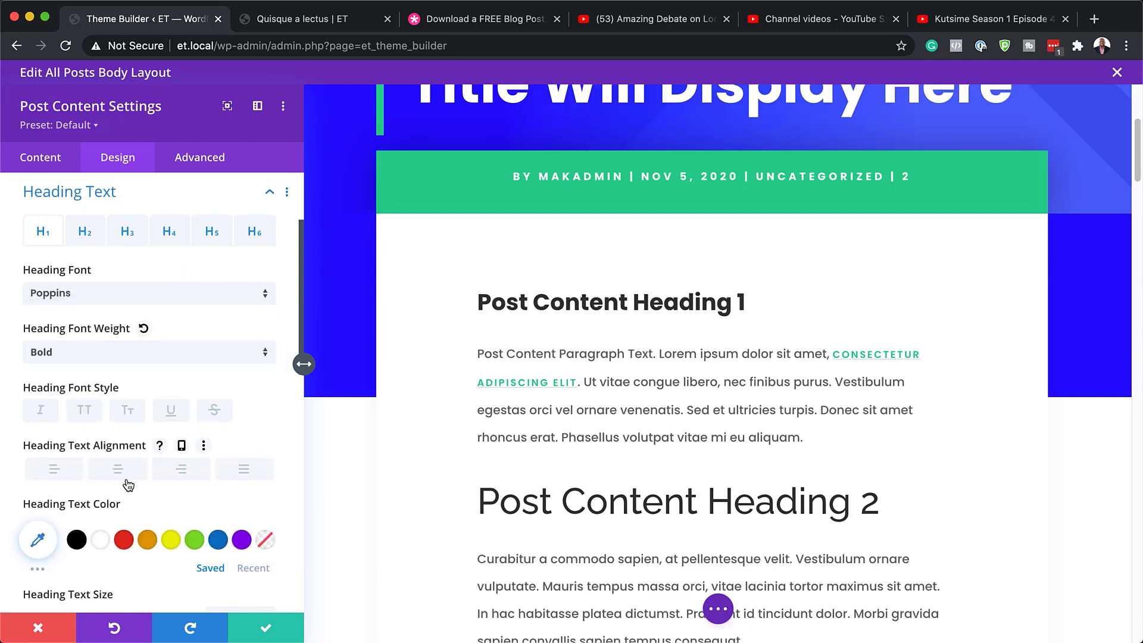
Step: Set the post content's H1 heading text size to 40px and save the module
scroll(126, 478, down, 2)
drag(72, 570, 87, 572)
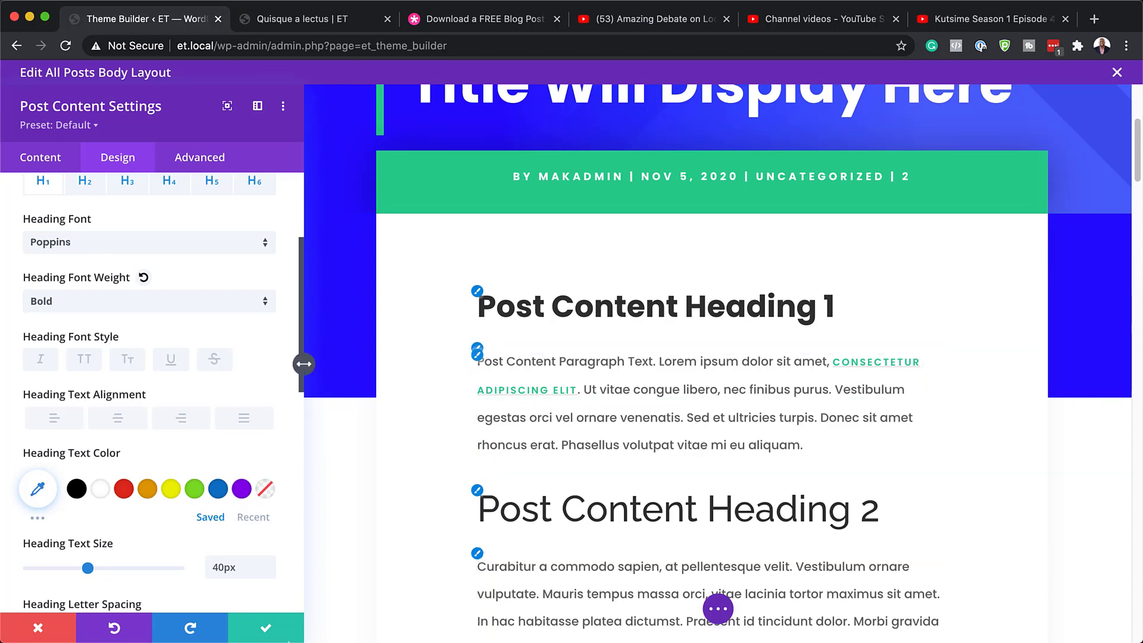
click(266, 630)
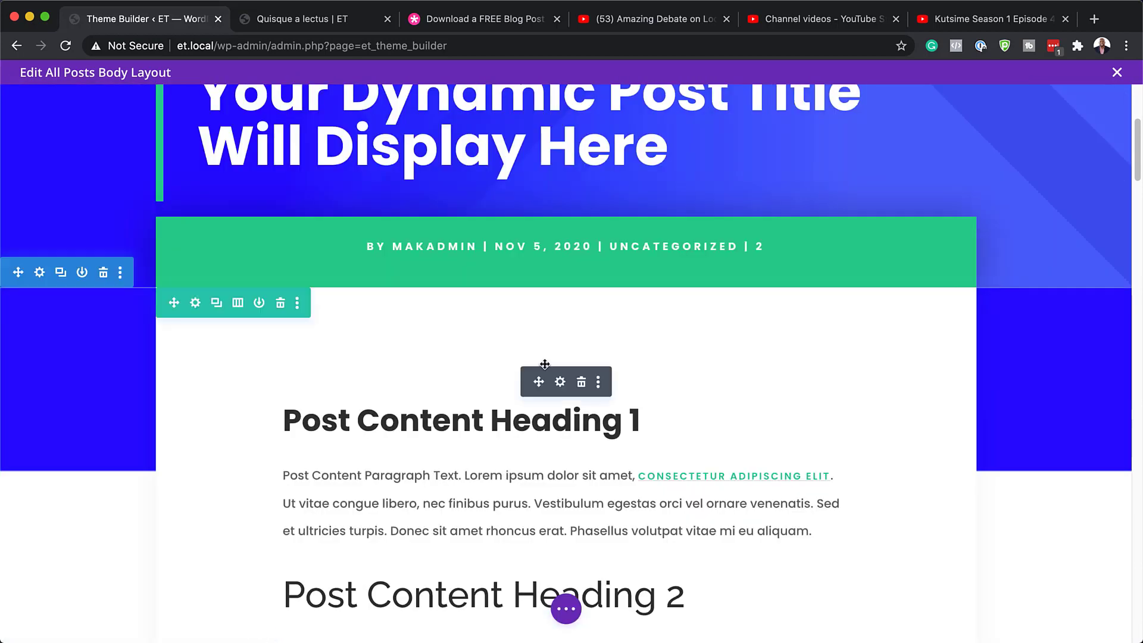
Step: Set the comment count font in the Comments module to Poppins and save the module
scroll(539, 369, down, 12)
scroll(545, 365, down, 20)
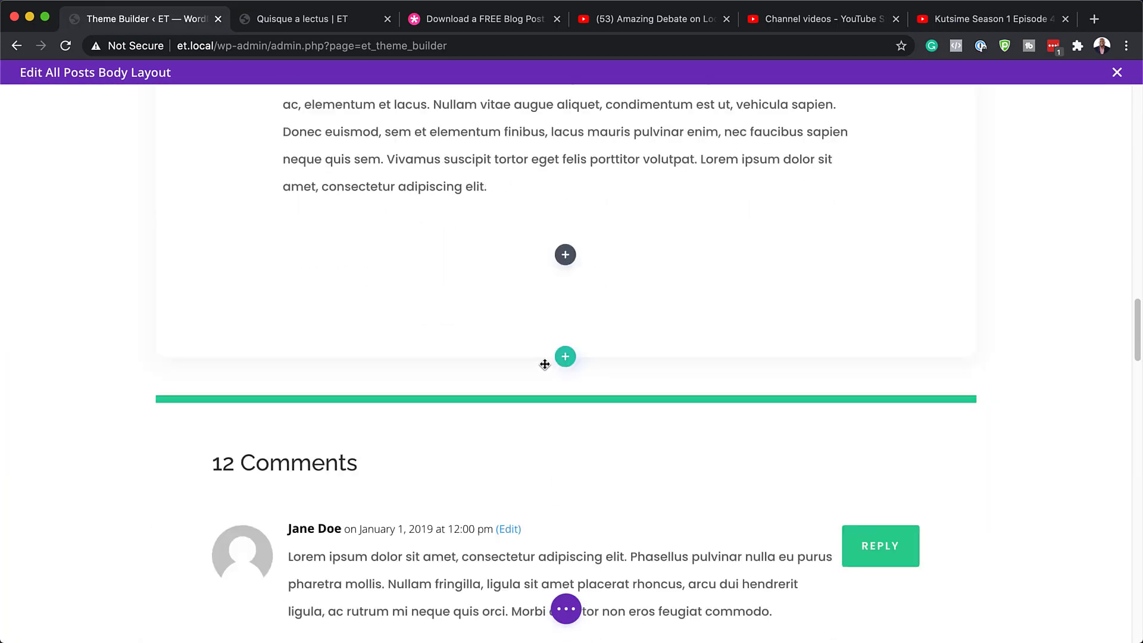
scroll(545, 364, up, 3)
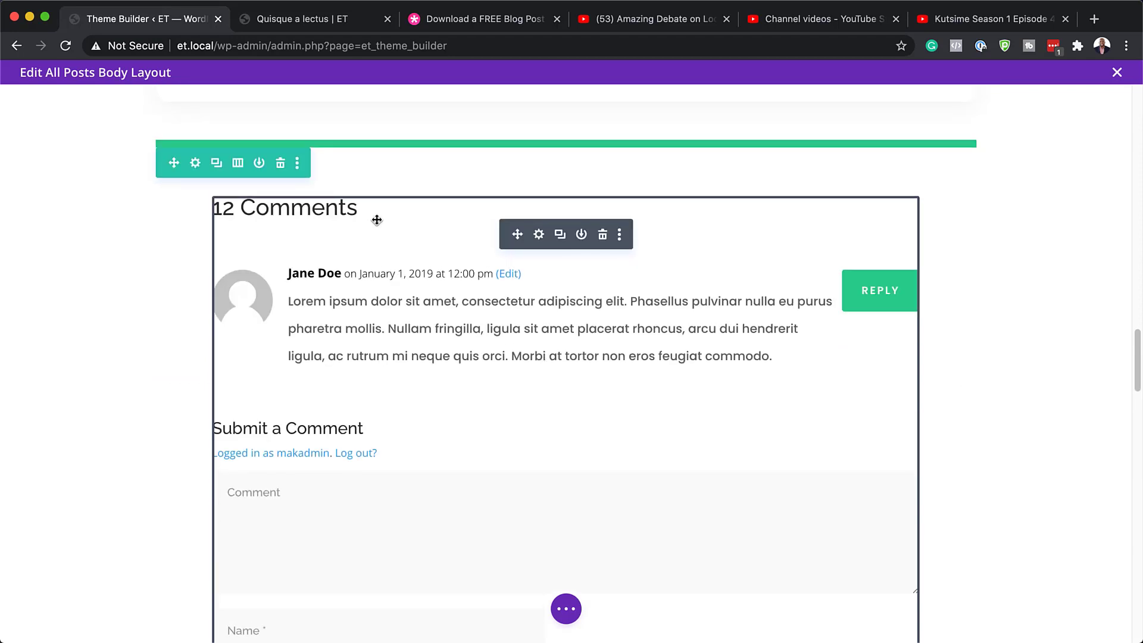
click(539, 235)
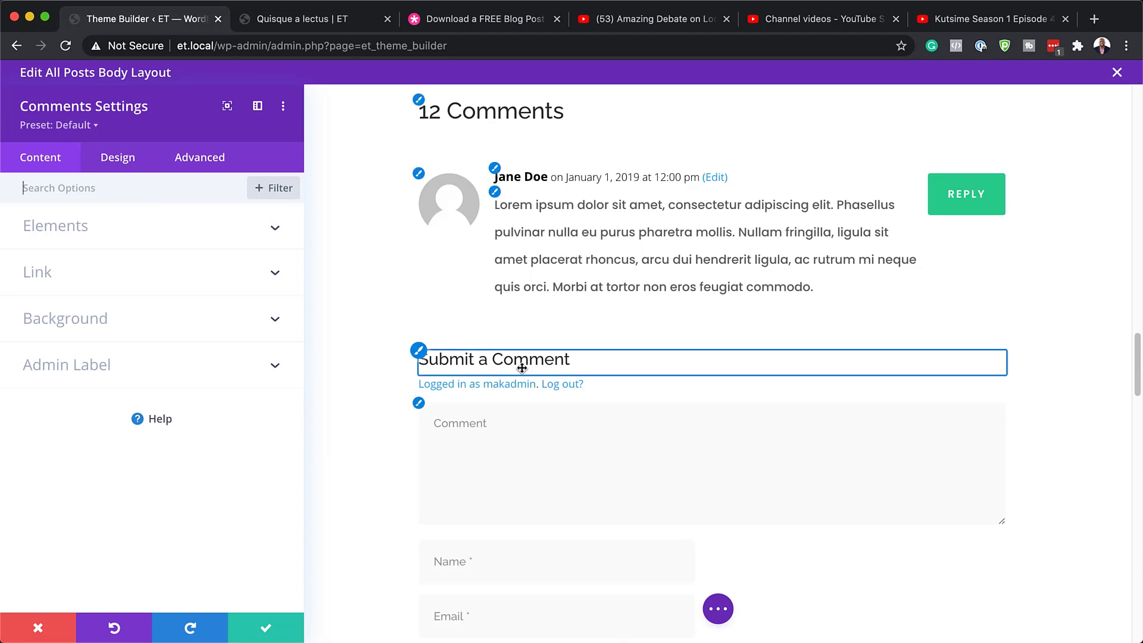
click(423, 105)
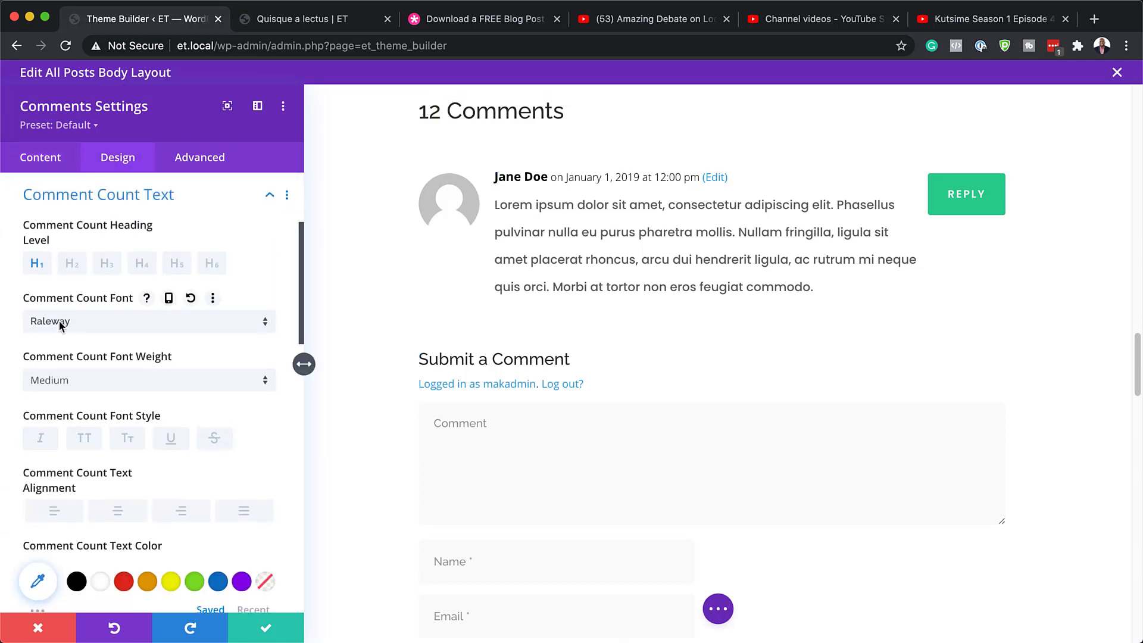
click(106, 326)
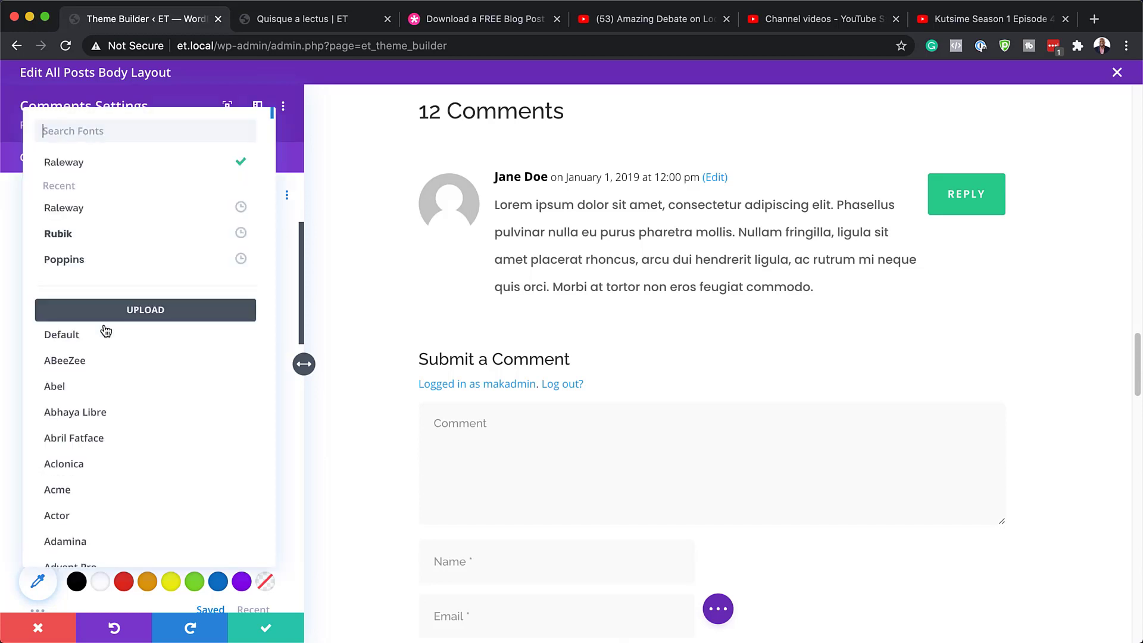
click(93, 258)
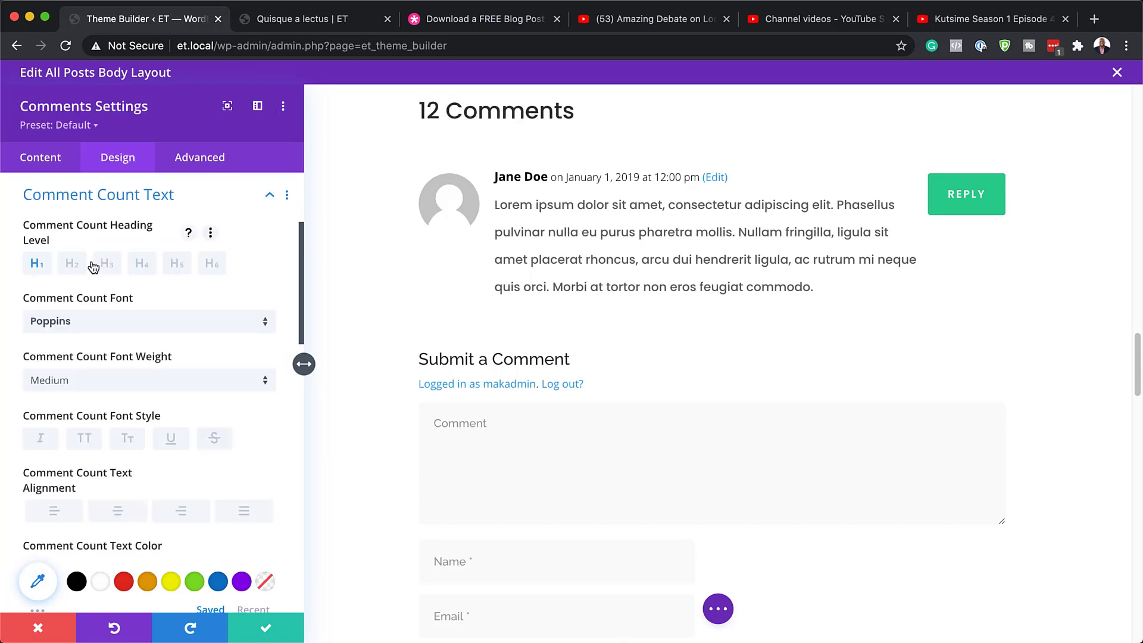
click(267, 632)
Step: Set the desktop H2 text size of the "Other posts you might like" text module to 36px
scroll(315, 553, down, 10)
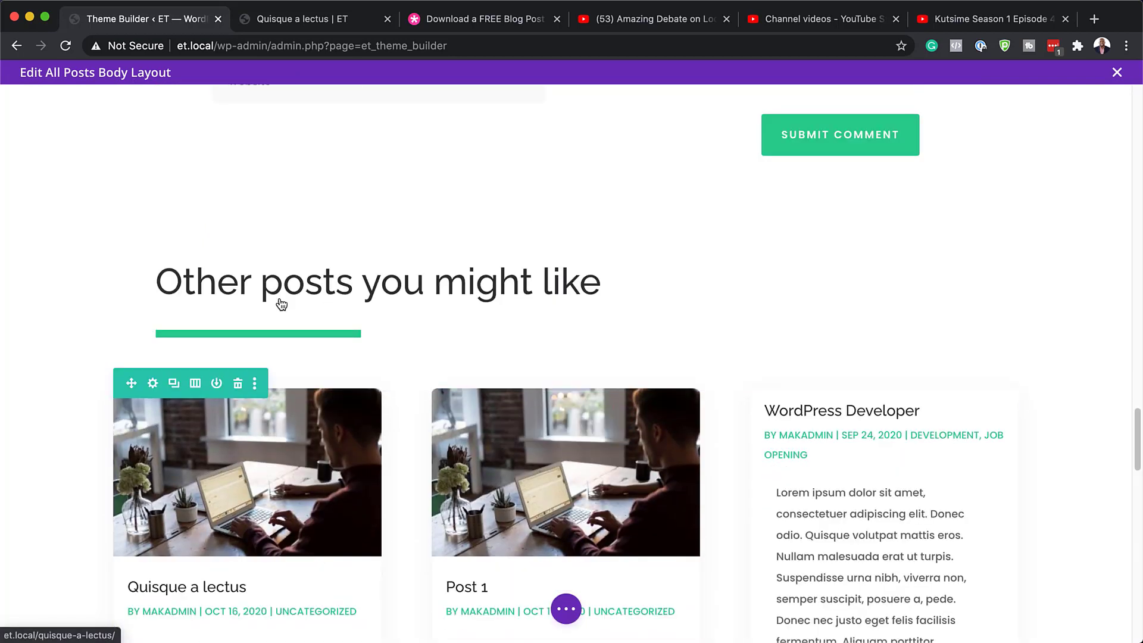
scroll(477, 549, down, 2)
scroll(476, 549, down, 1)
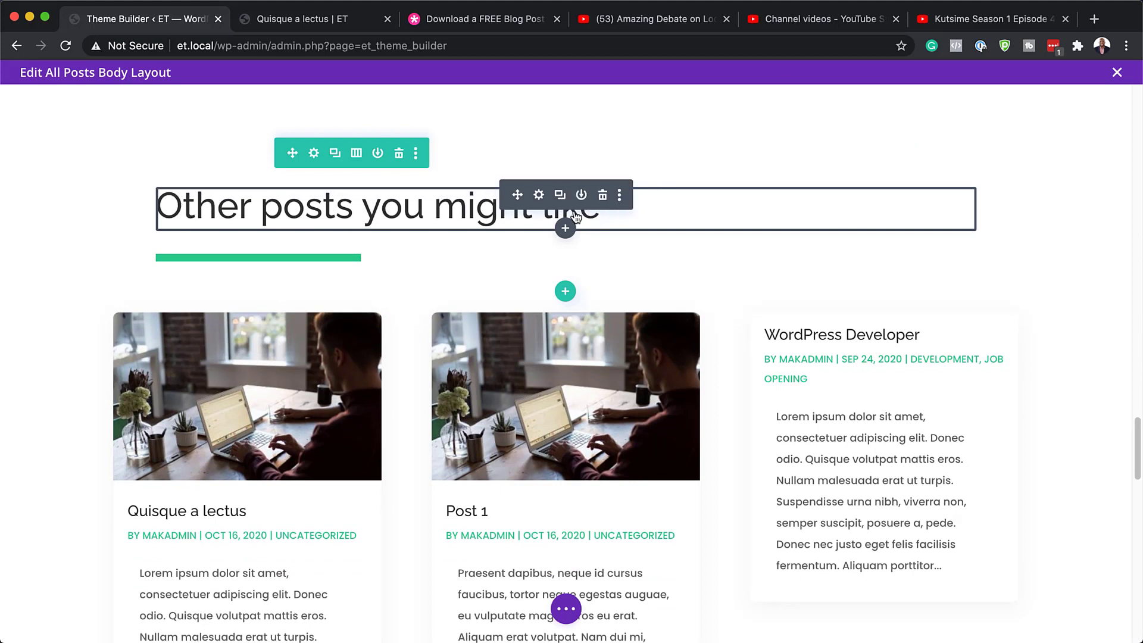
click(539, 195)
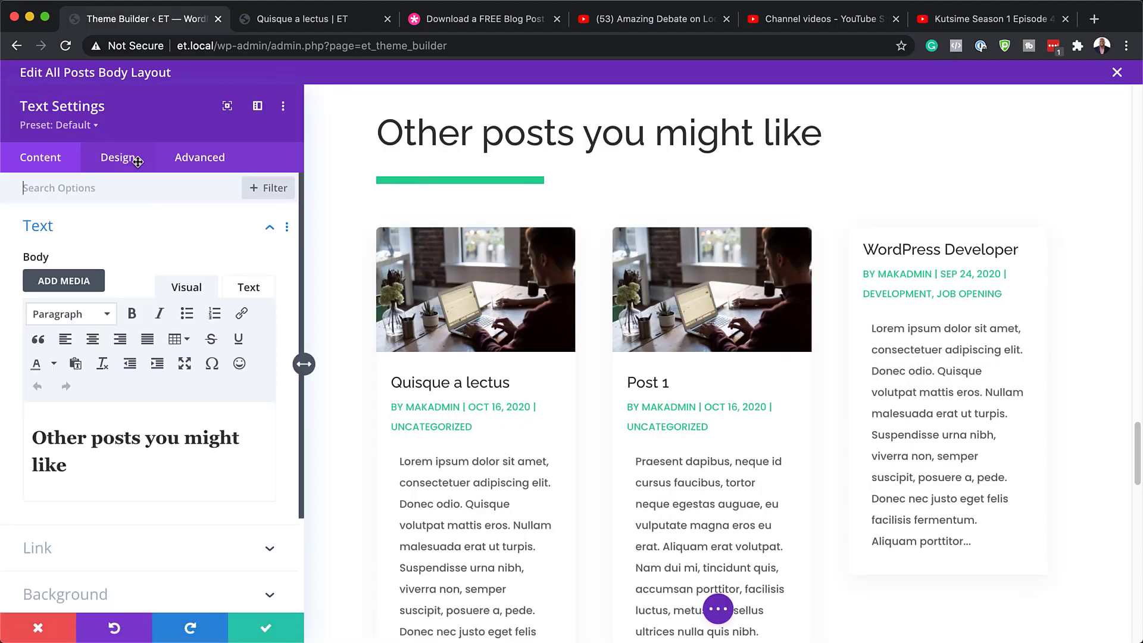
click(117, 159)
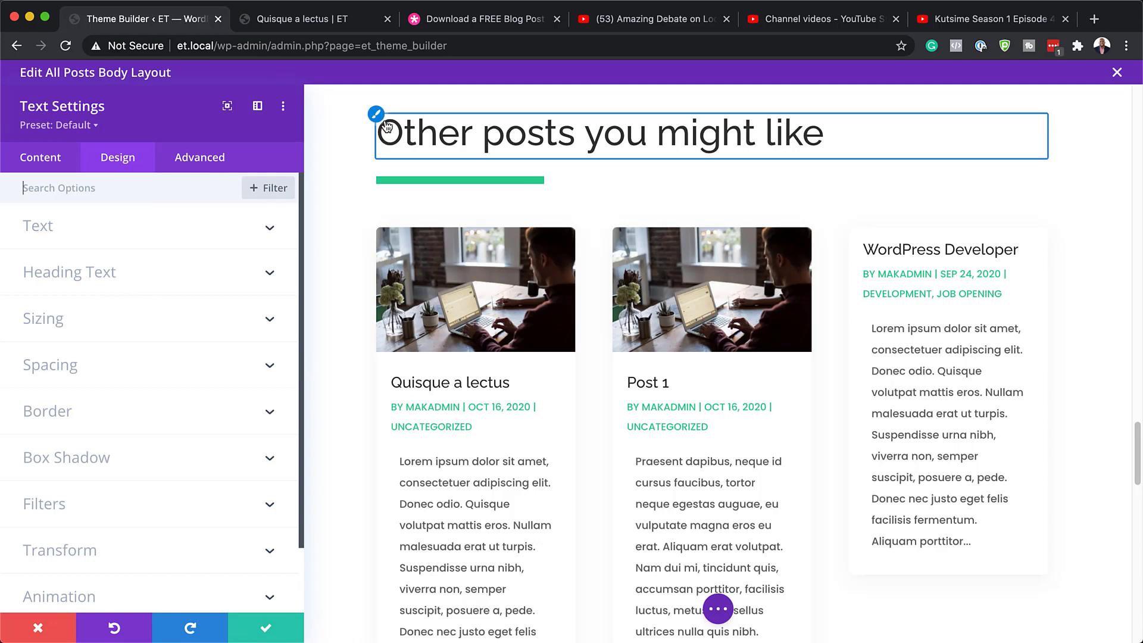
click(192, 272)
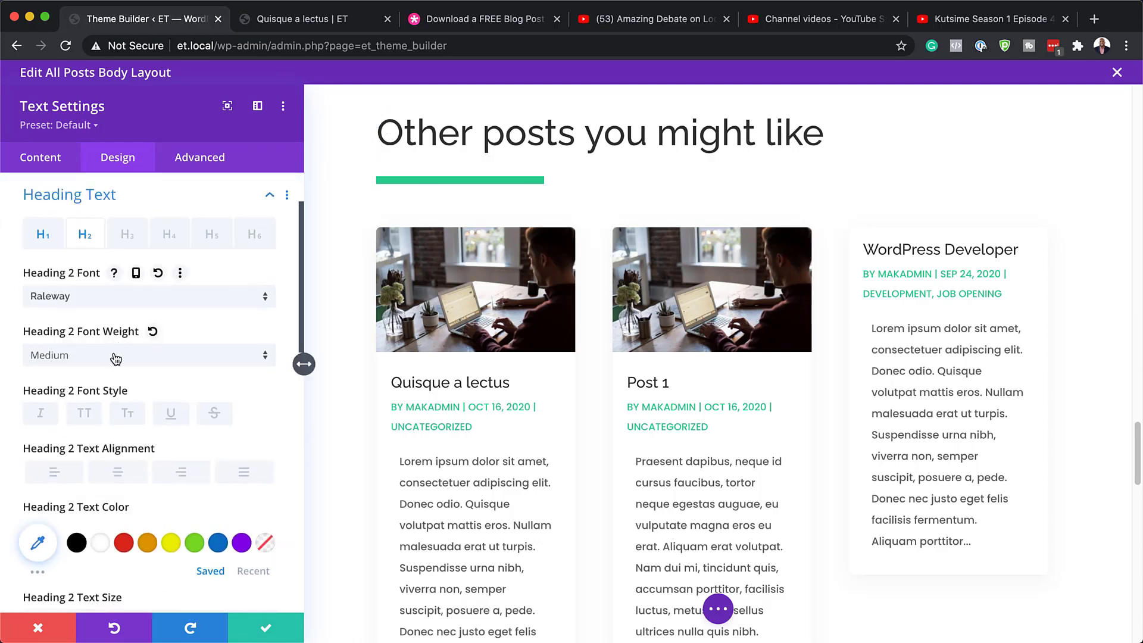
scroll(190, 525, down, 3)
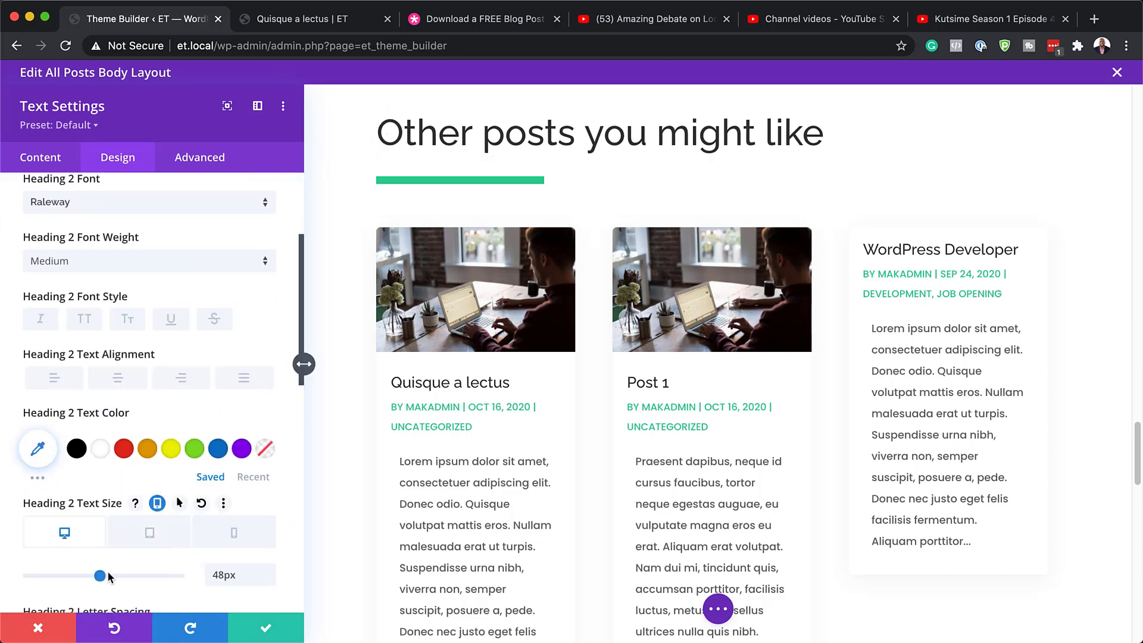
drag(100, 575, 81, 576)
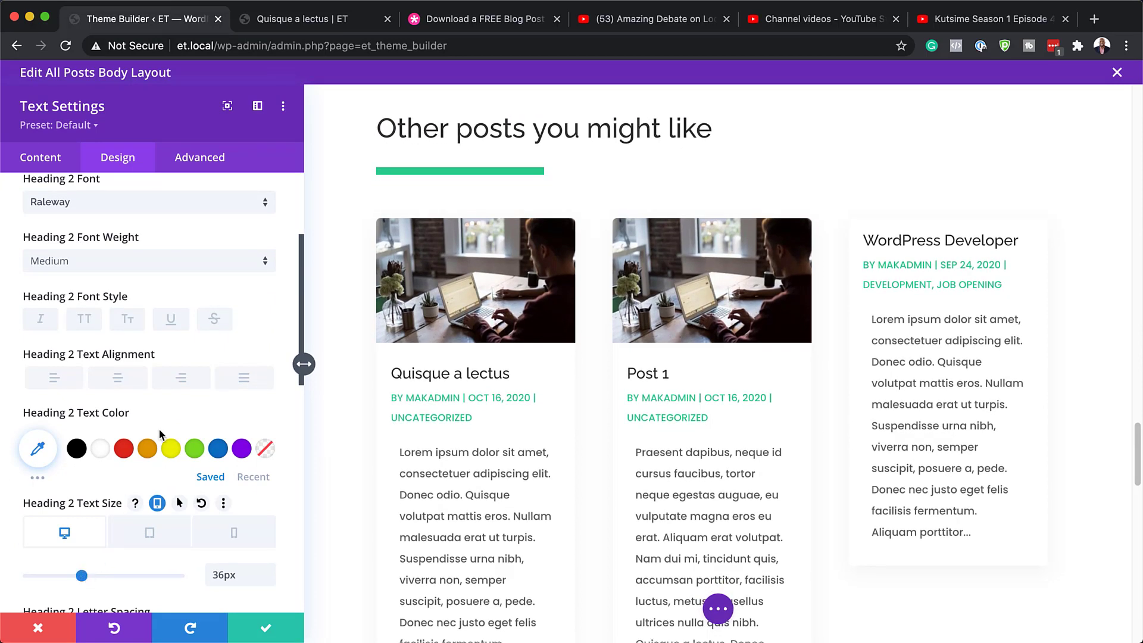
Step: Set the "Other posts you might like" heading's H2 font weight to Bold
scroll(219, 470, up, 3)
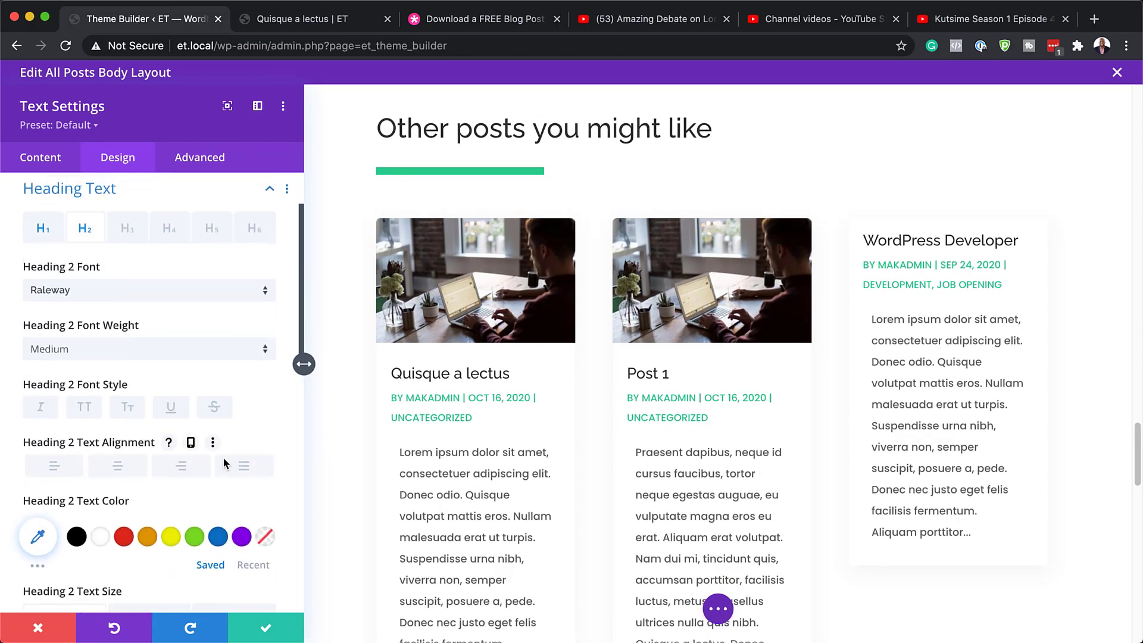
scroll(224, 464, up, 1)
click(196, 388)
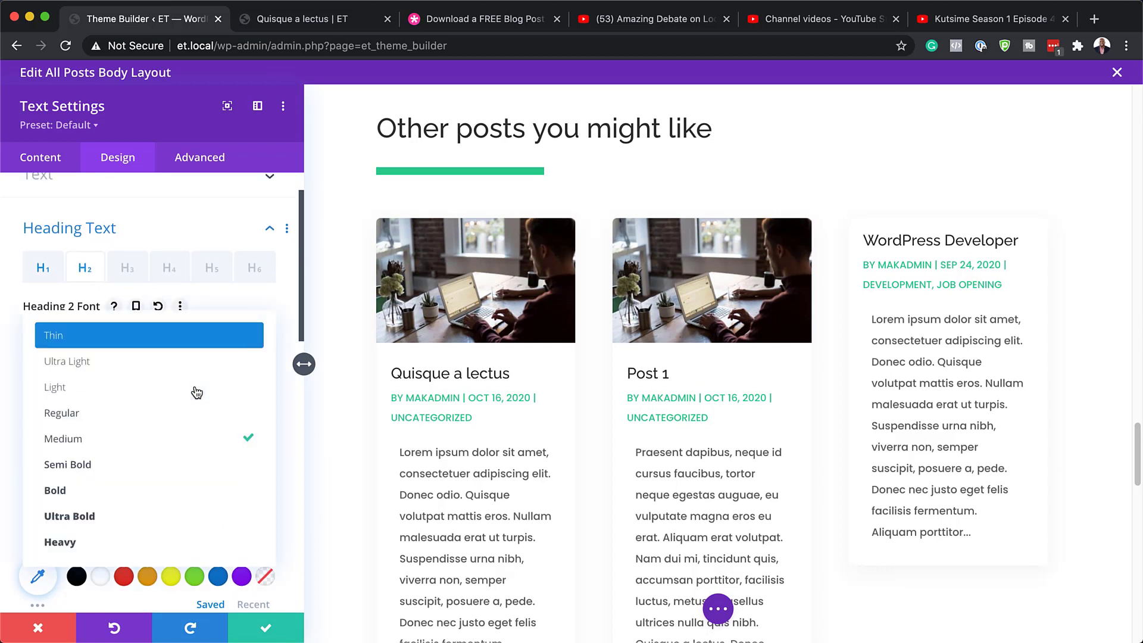
click(161, 492)
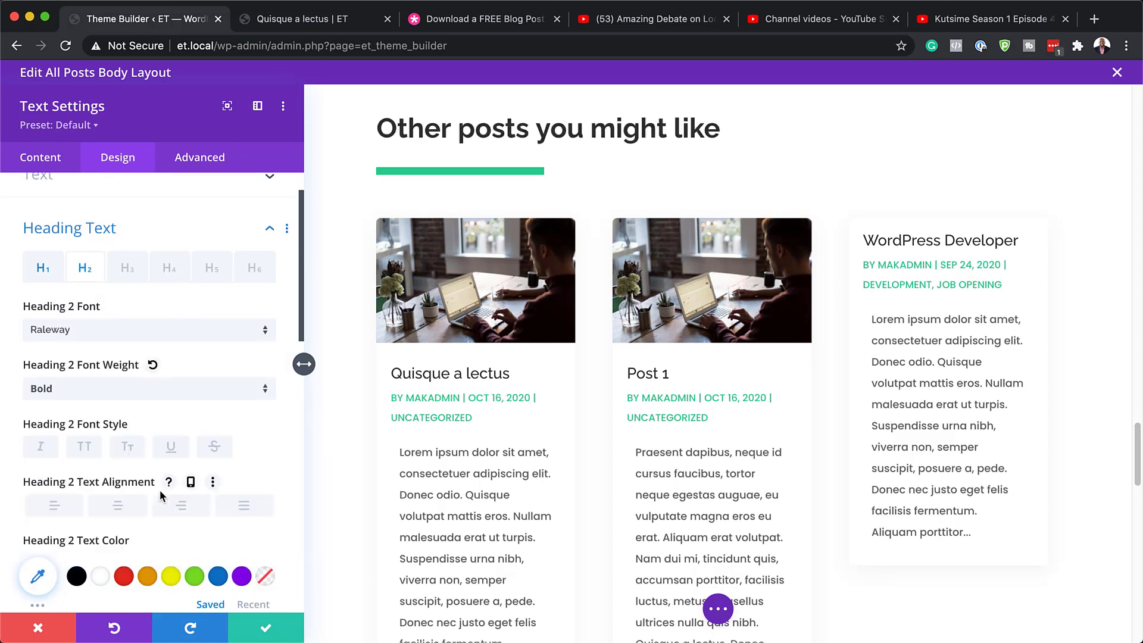
Step: Choose a custom medium grey as the H2 text colour of the "Other posts you might like" heading
scroll(166, 486, down, 2)
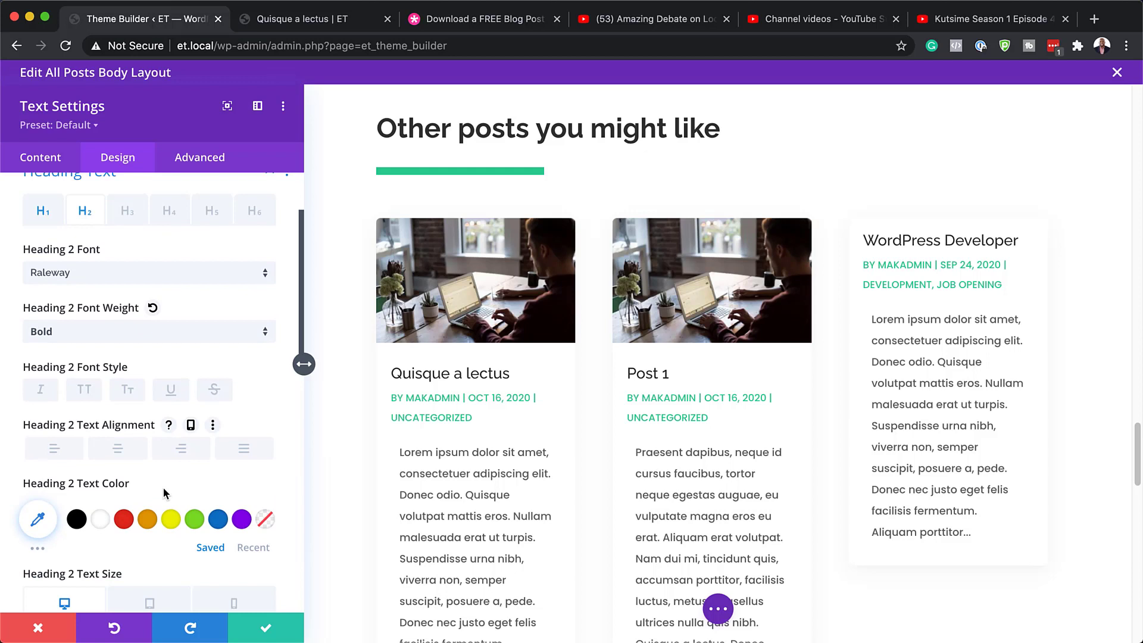
click(40, 519)
scroll(42, 517, down, 4)
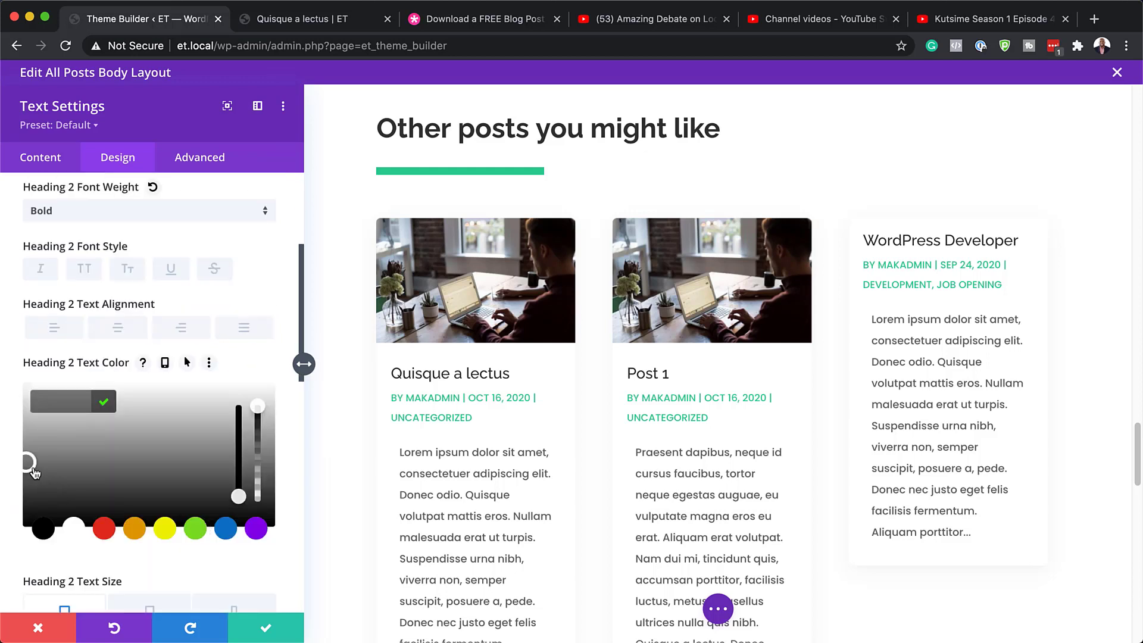
drag(28, 456, 24, 441)
click(22, 442)
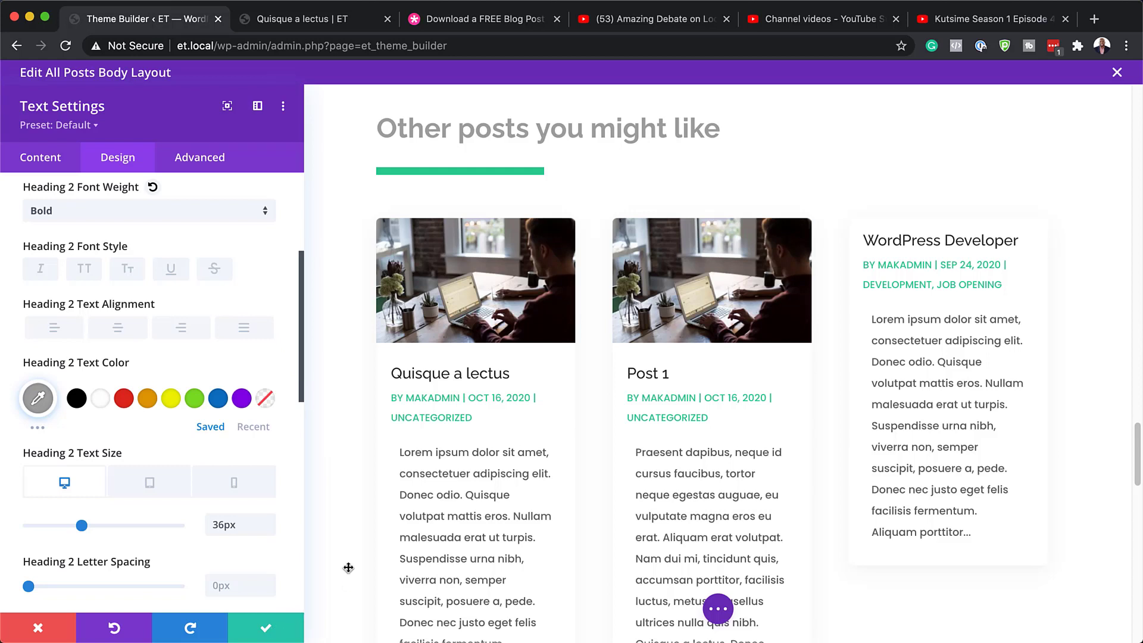
Step: Save the settings of the "Other posts you might like" text module
click(266, 628)
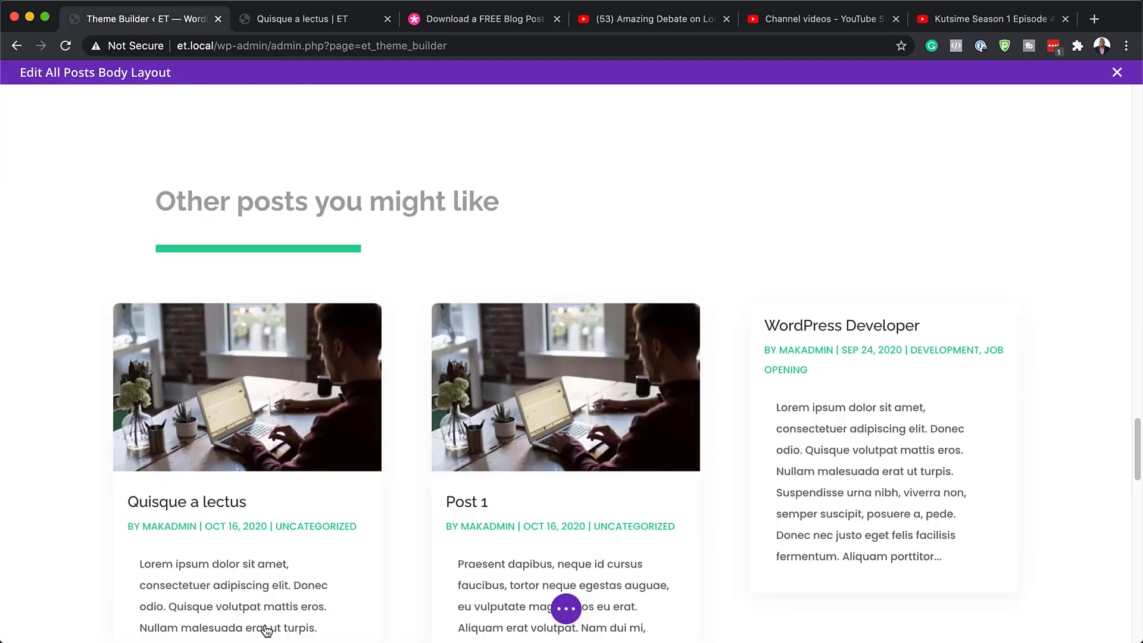
Step: Open the Email Optin module's settings in the free eBook section and examine the service providers available for its email account
scroll(376, 540, down, 2)
scroll(375, 539, down, 10)
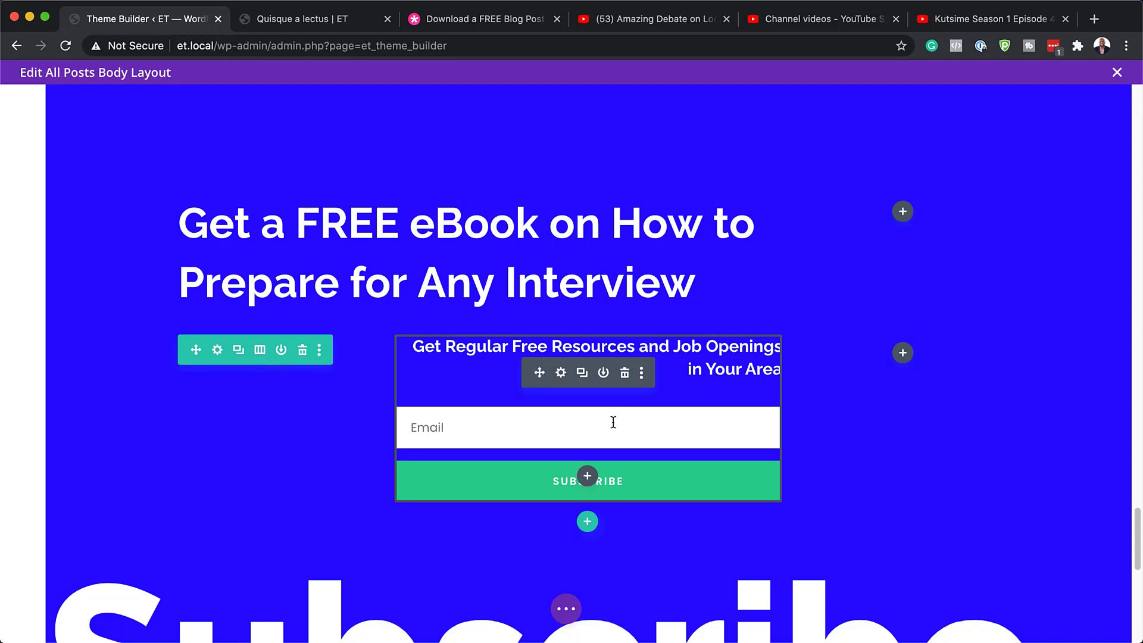
click(561, 373)
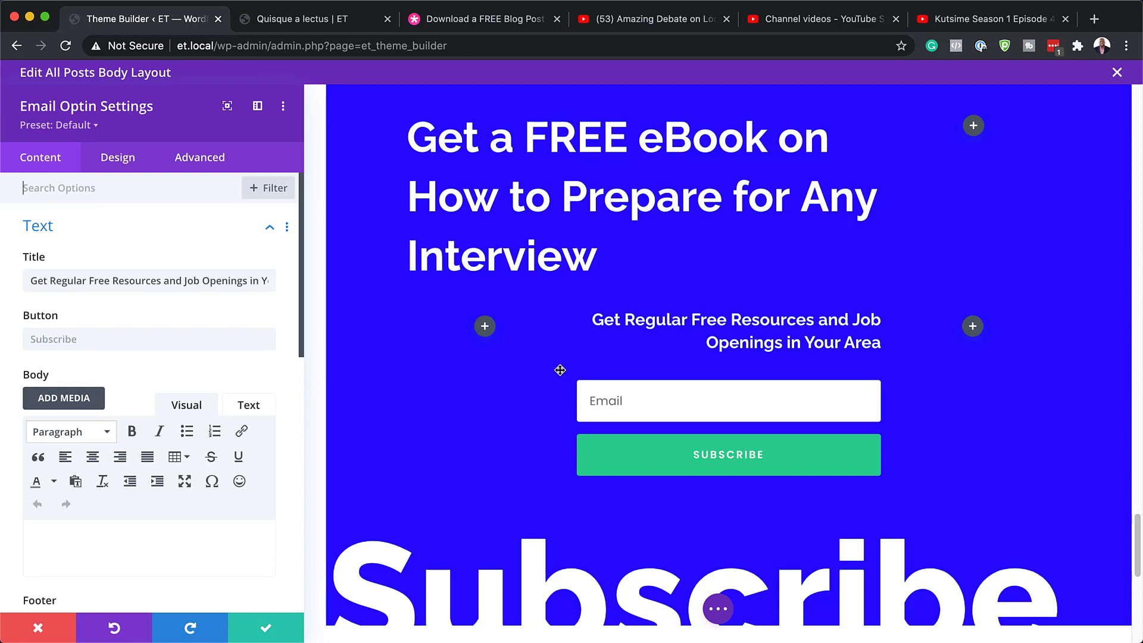
scroll(209, 517, down, 10)
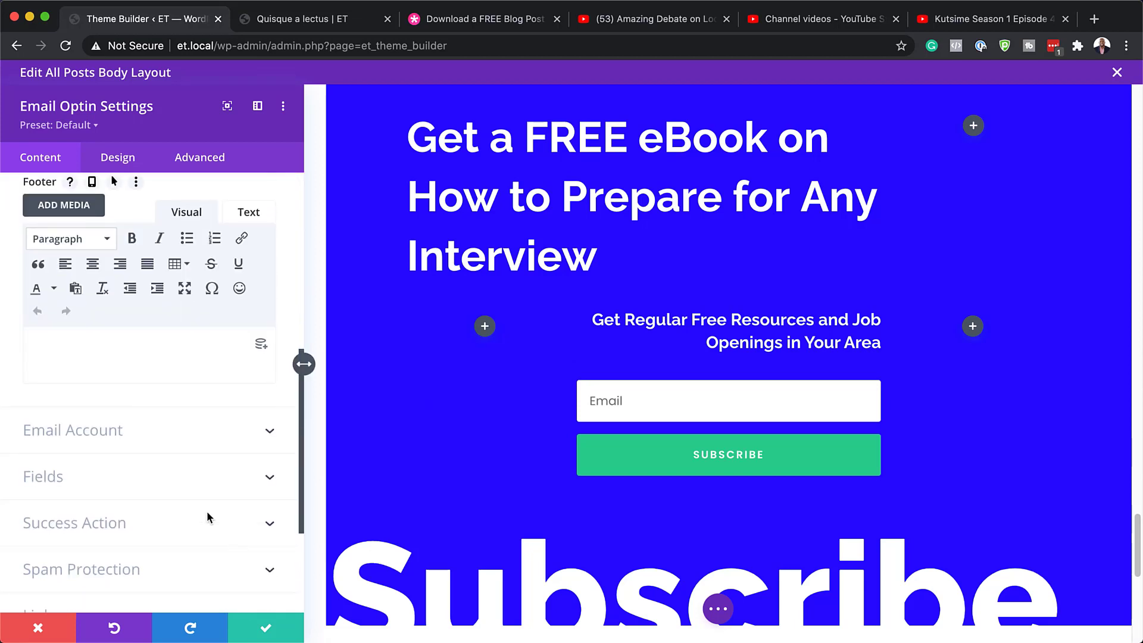
click(104, 435)
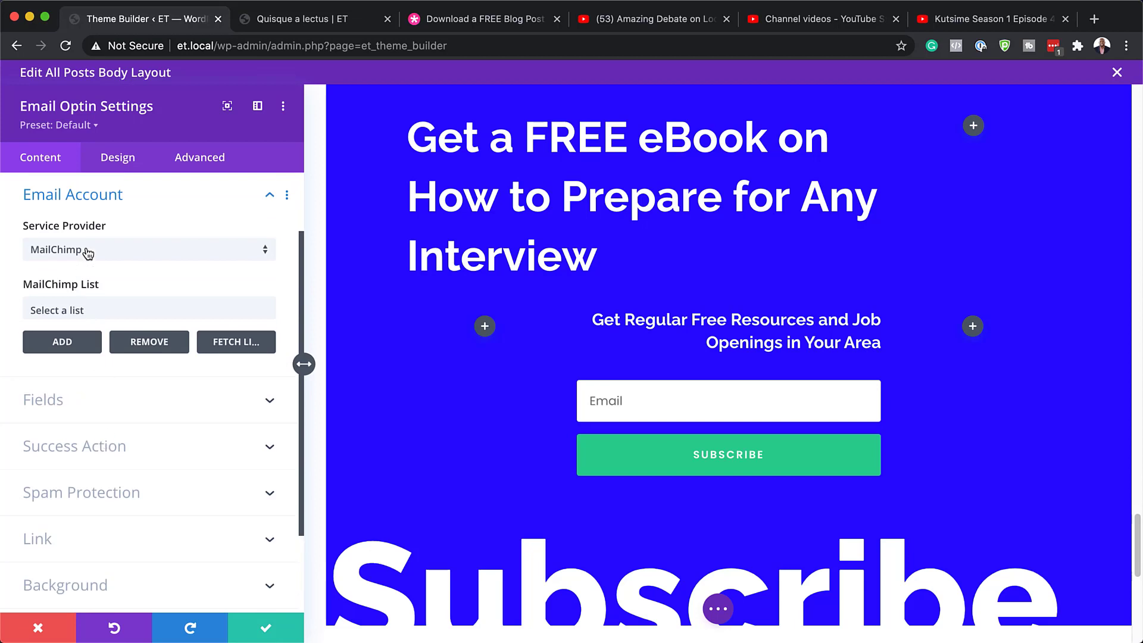
click(122, 254)
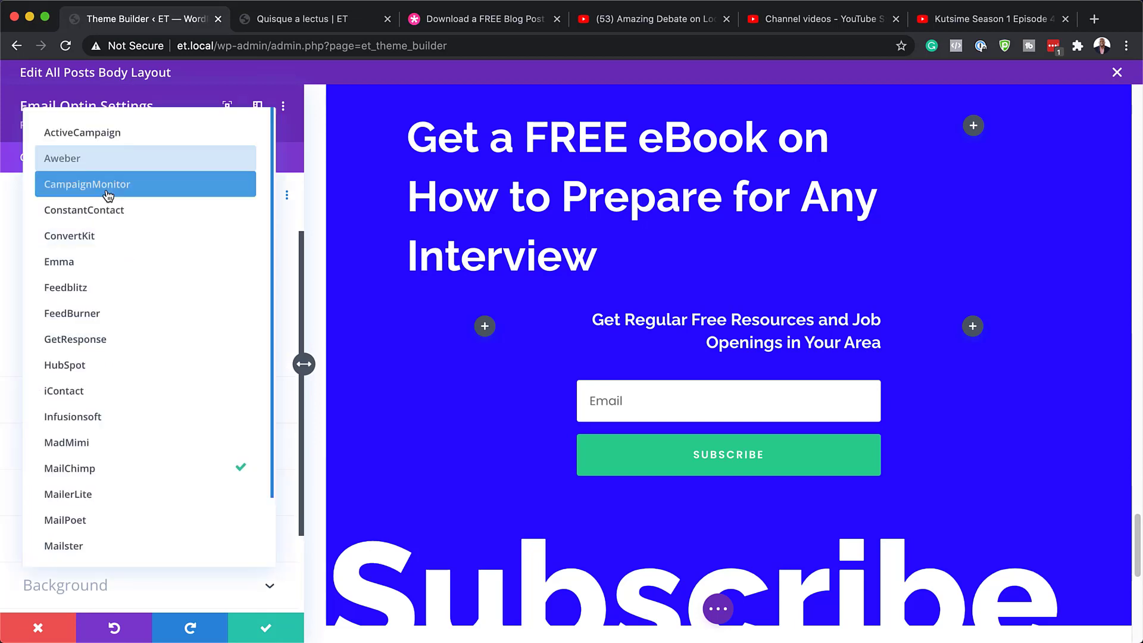